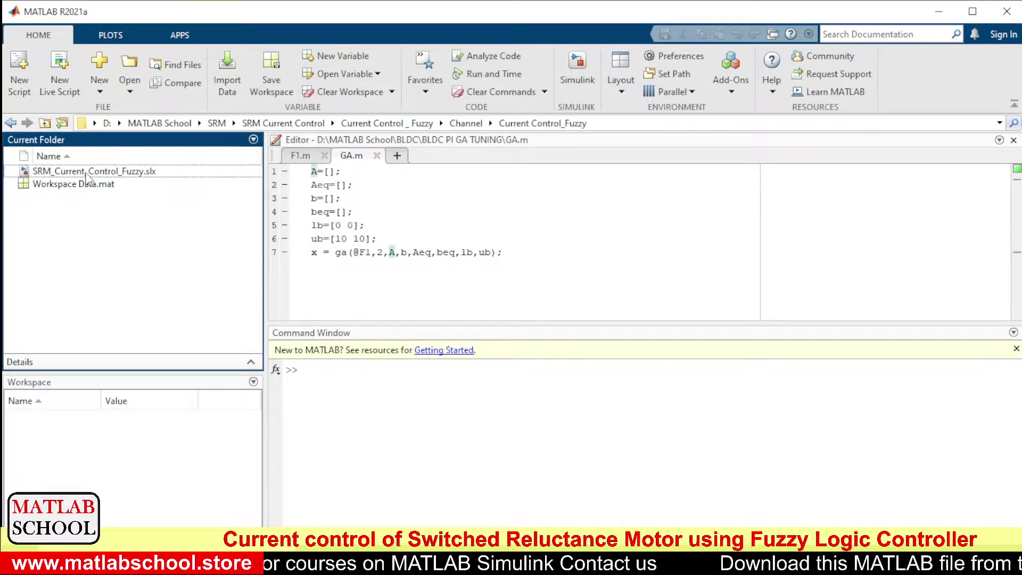
- Open the SRM_Current_Control_Fuzzy.slx model from the Current Folder panel
left_click(86, 172)
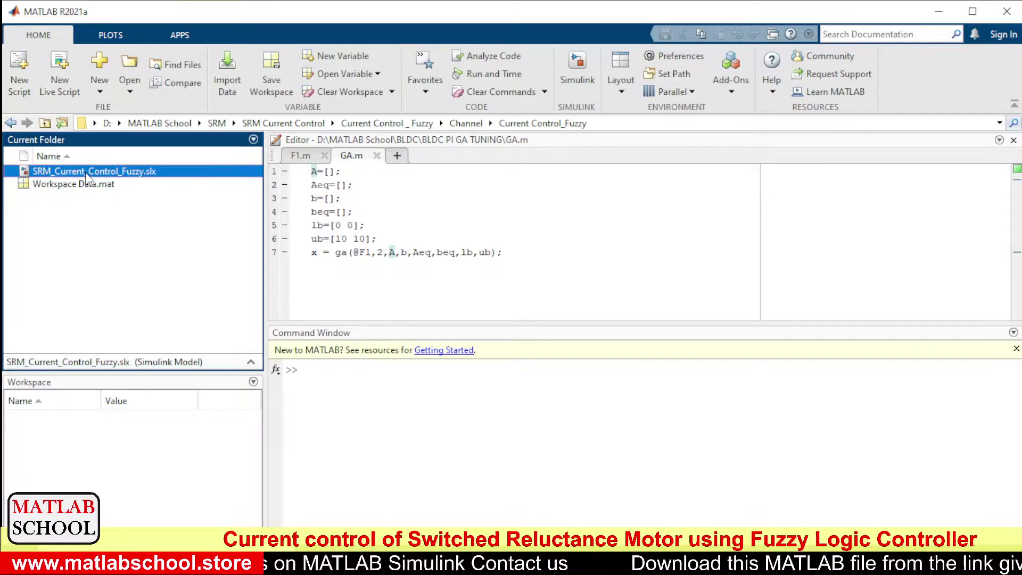
double_click(84, 171)
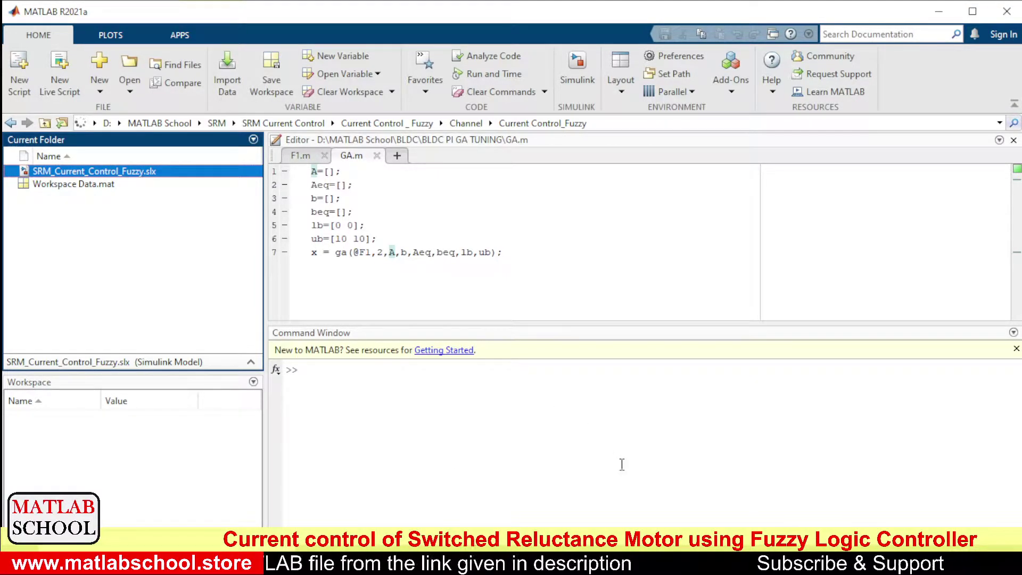
- In the report PDF, view Figure 4.5 on page 29, then return to the rotor-position text
key("alt+Tab")
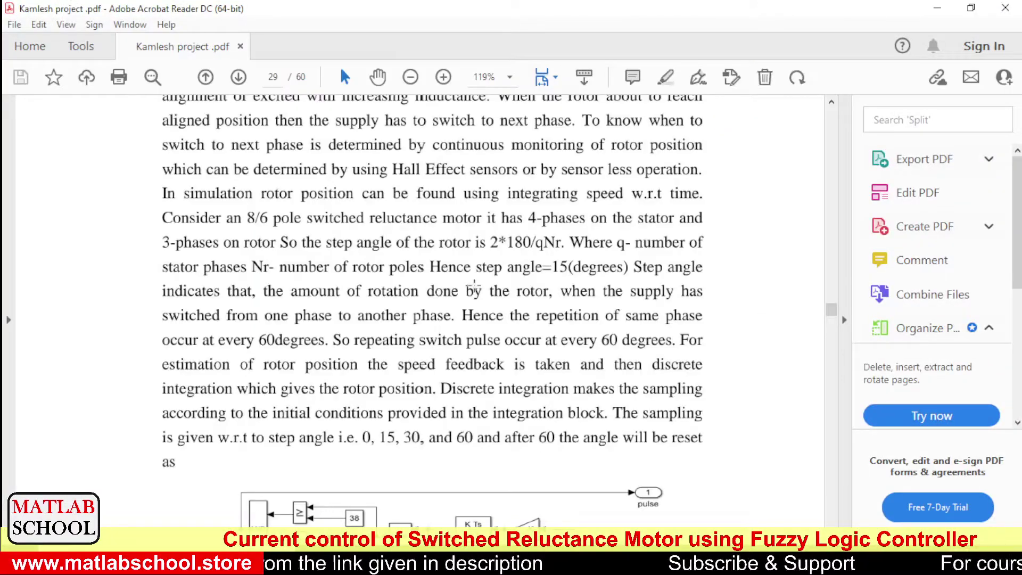
scroll(474, 287, "down", 8)
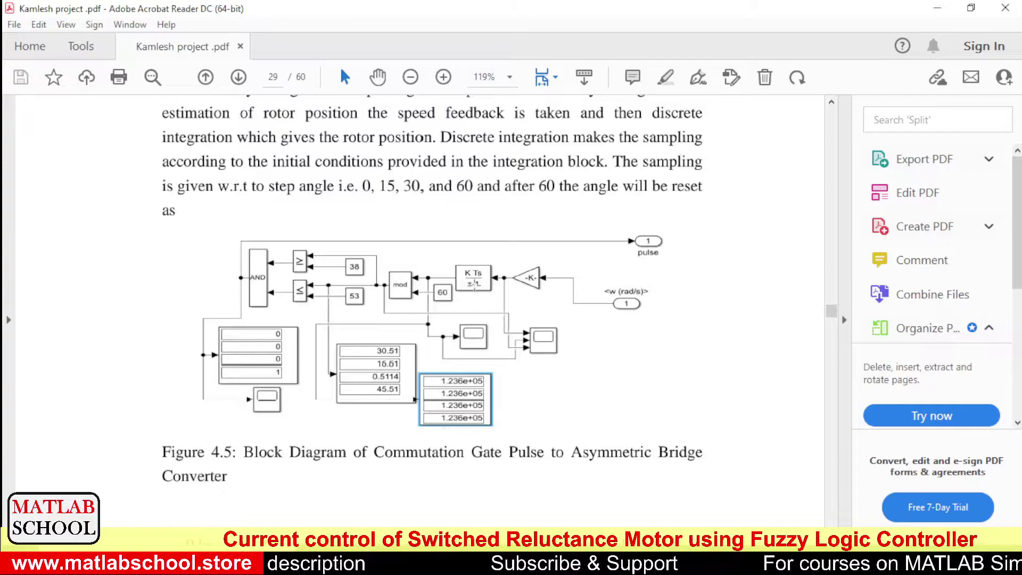
scroll(473, 286, "up", 7)
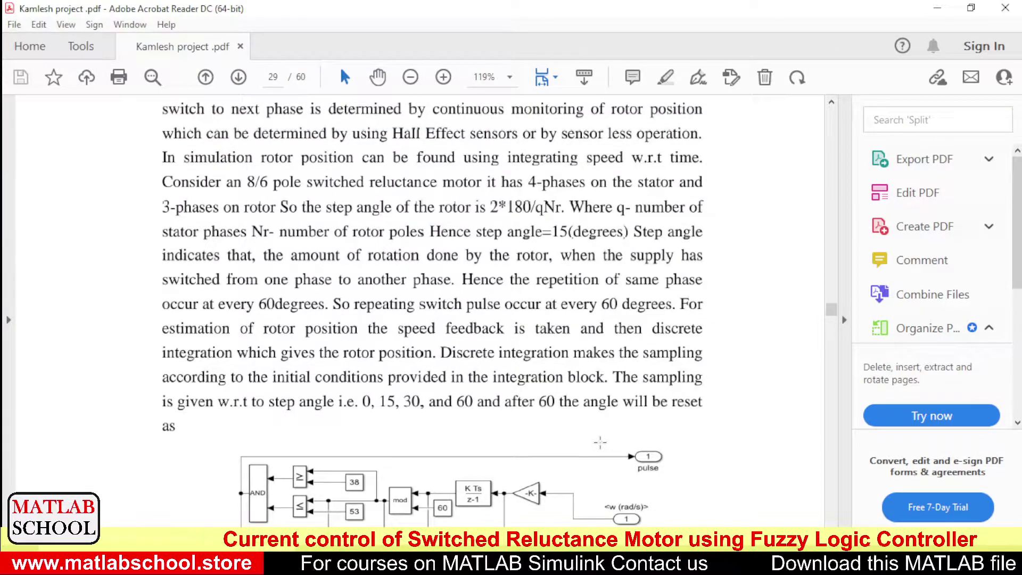
- Scroll a little further through the PDF's rotor-position sensing section
scroll(599, 442, "down", 3)
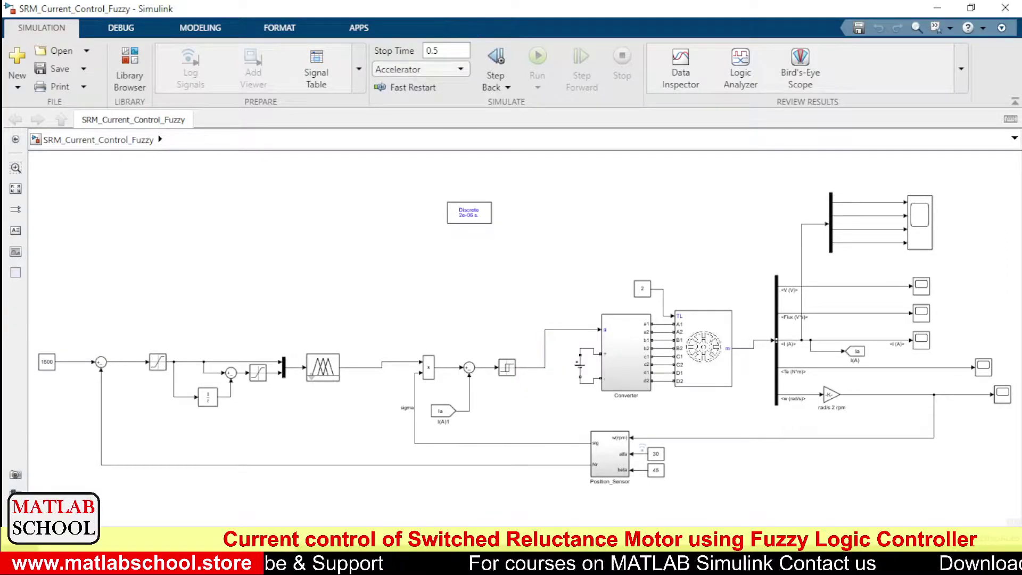
- Load Workspace Data.mat and check that the SRMFIS variable is in the workspace
key("alt+Tab")
left_click(178, 237)
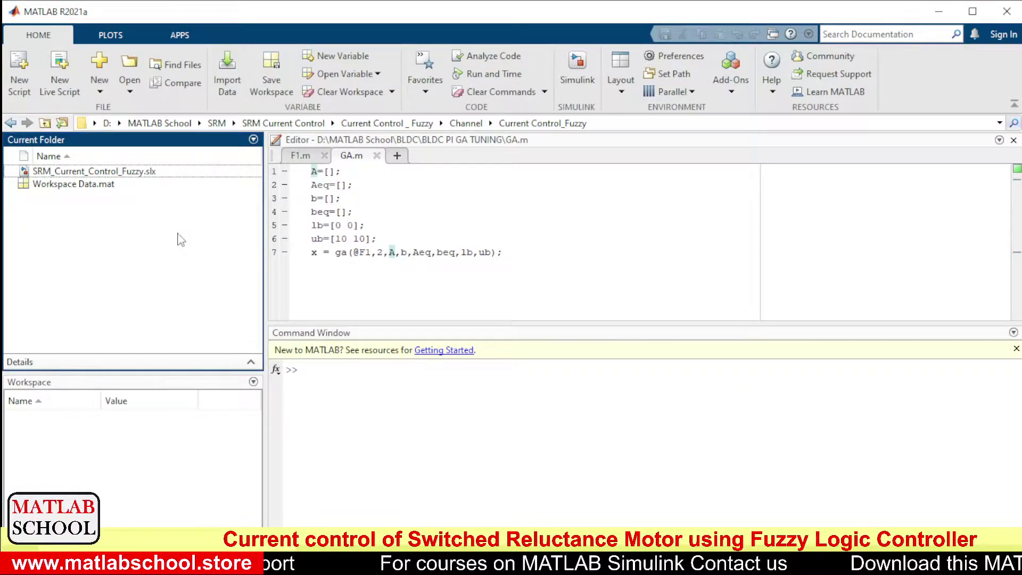
double_click(79, 186)
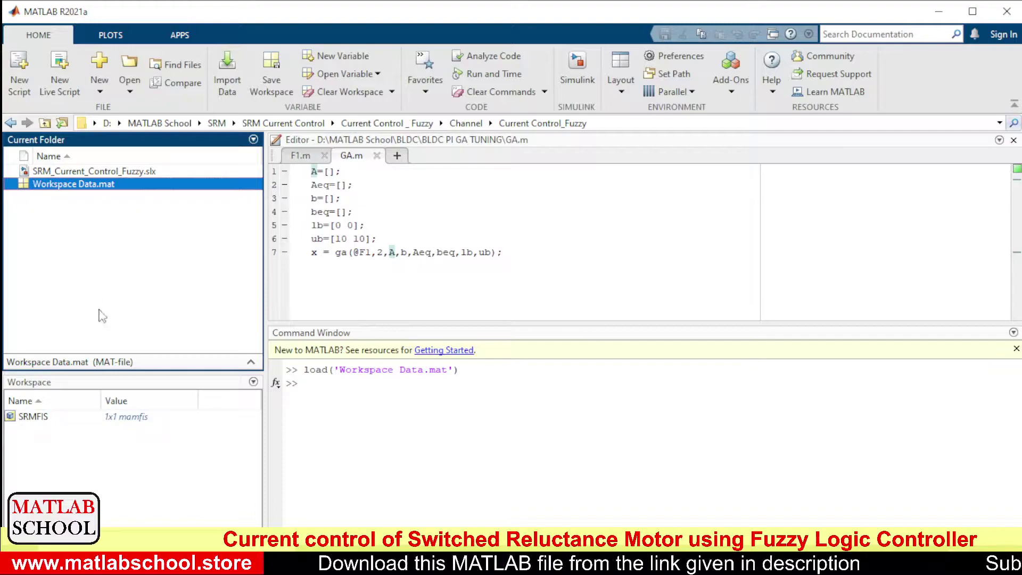
left_click(40, 447)
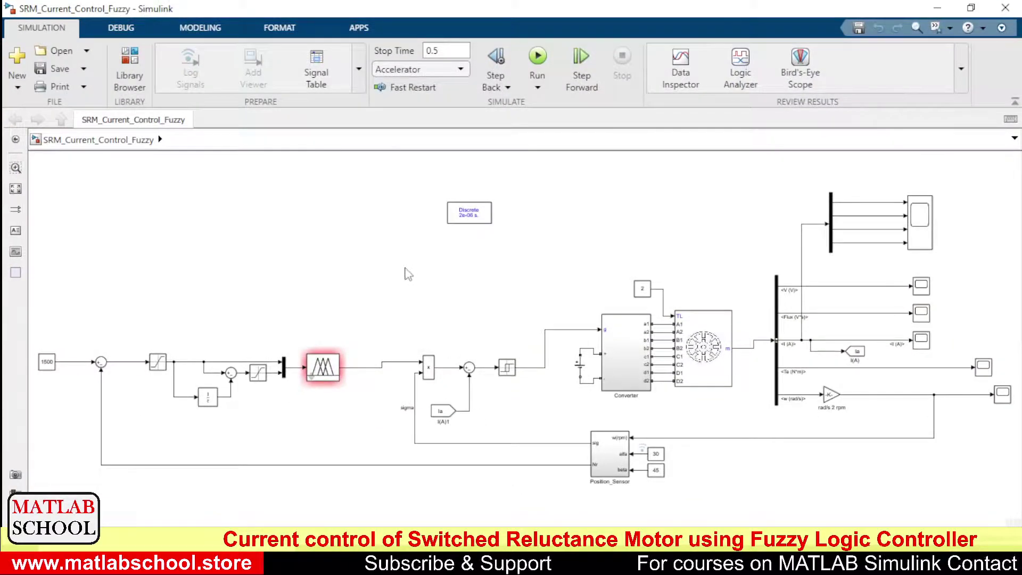
left_click(328, 373)
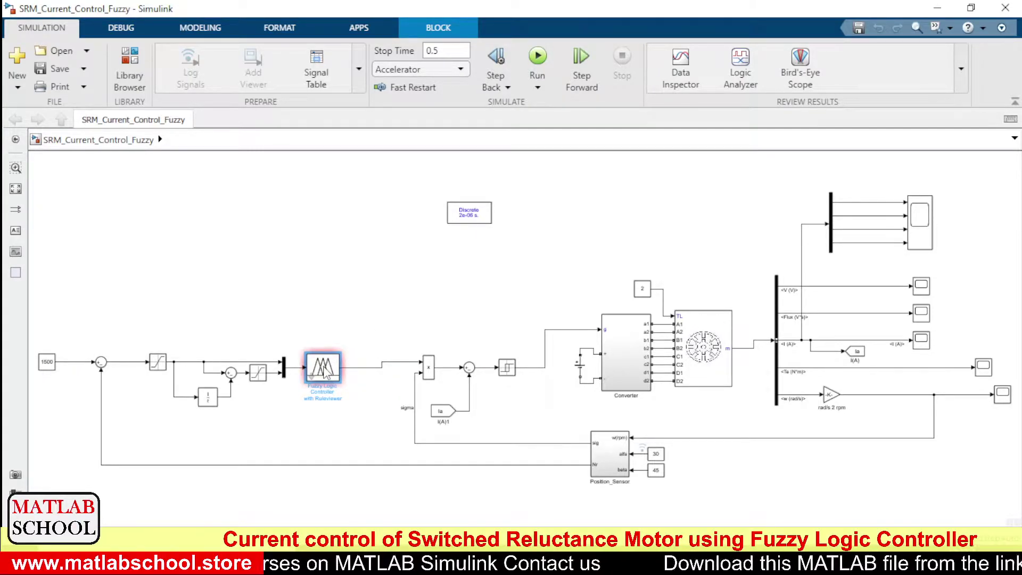
double_click(324, 371)
key("Escape")
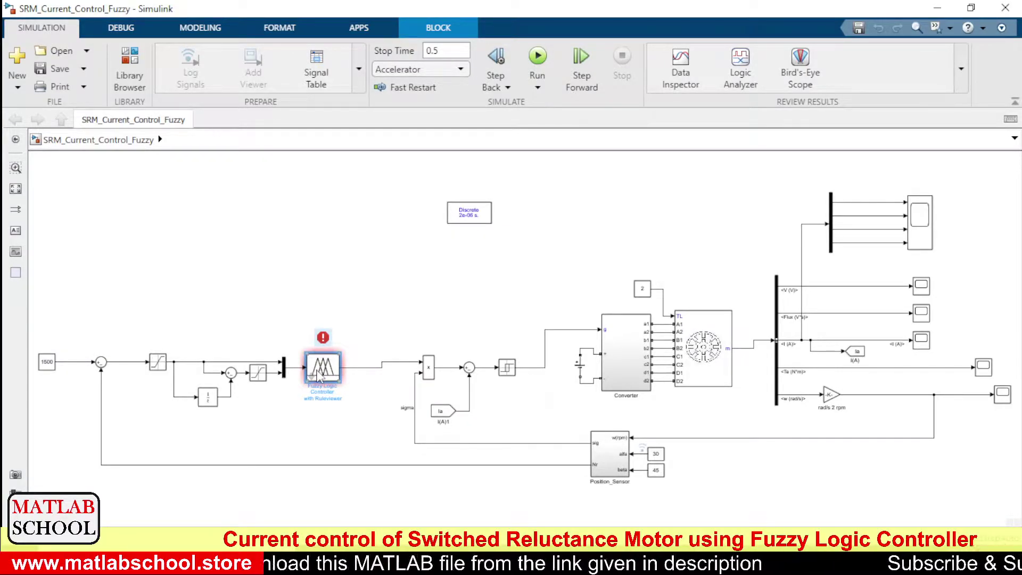
double_click(318, 375)
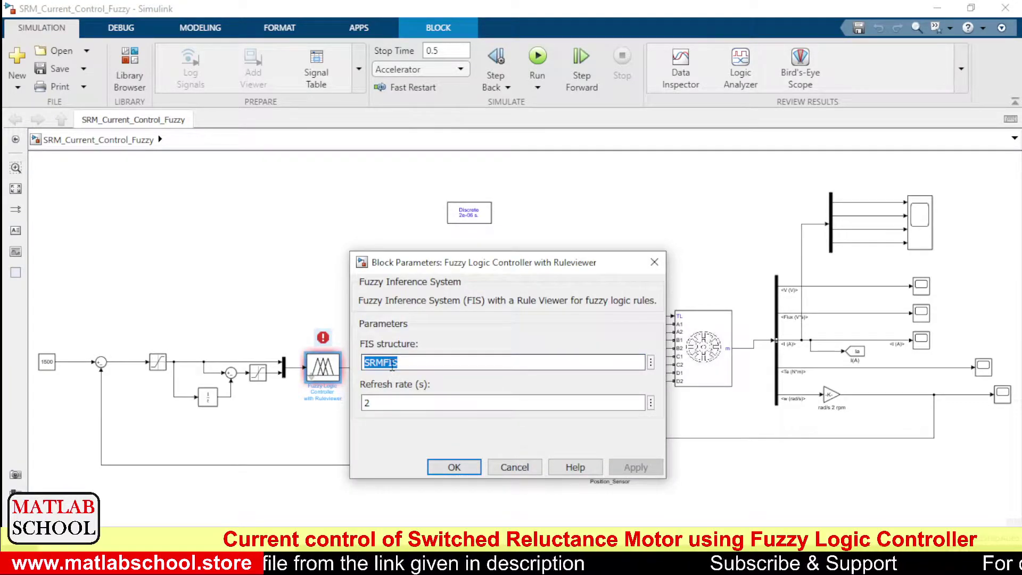
left_click(454, 467)
left_click(149, 273)
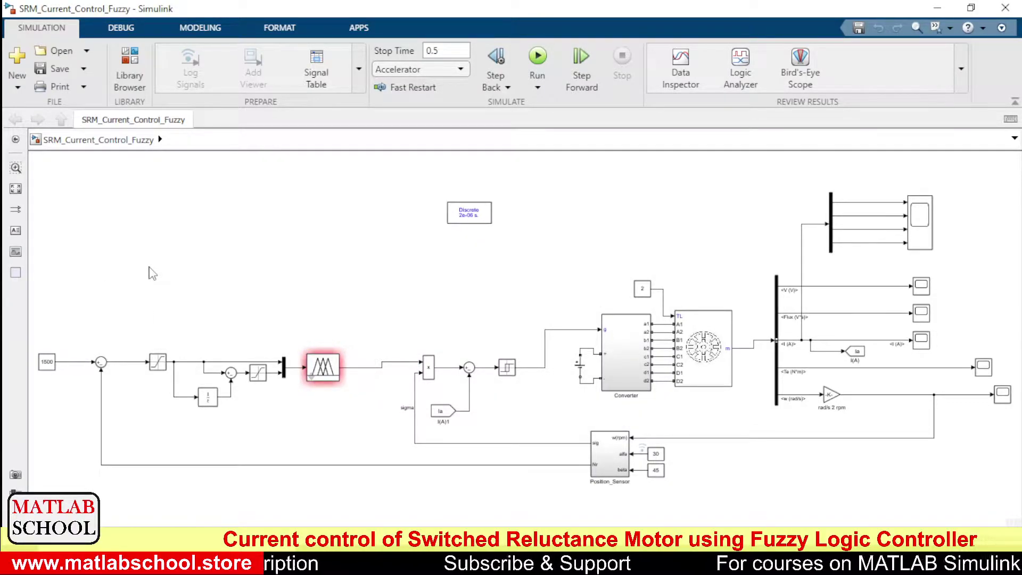
left_click(49, 362)
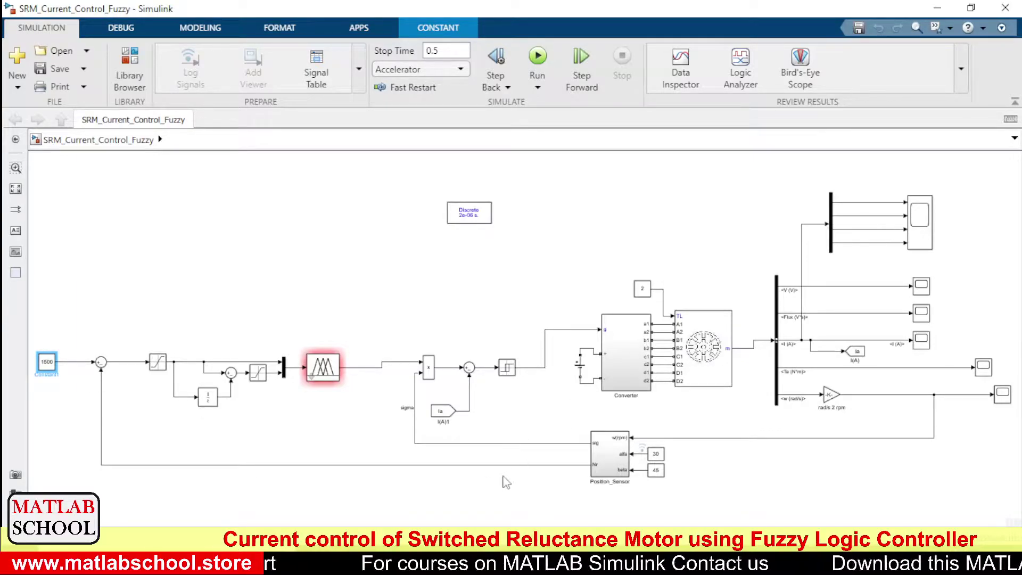
left_click(489, 464)
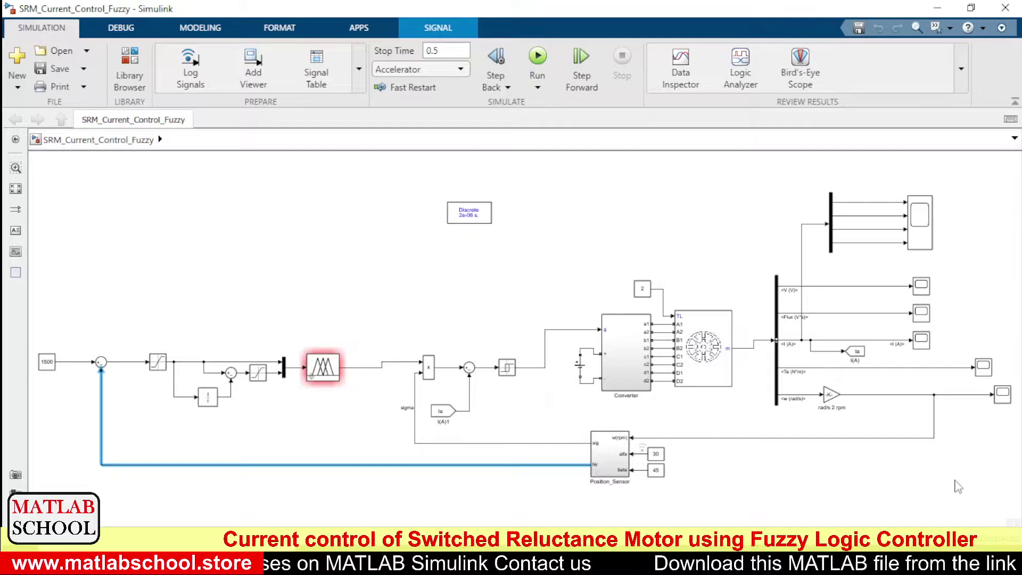
left_click(935, 418)
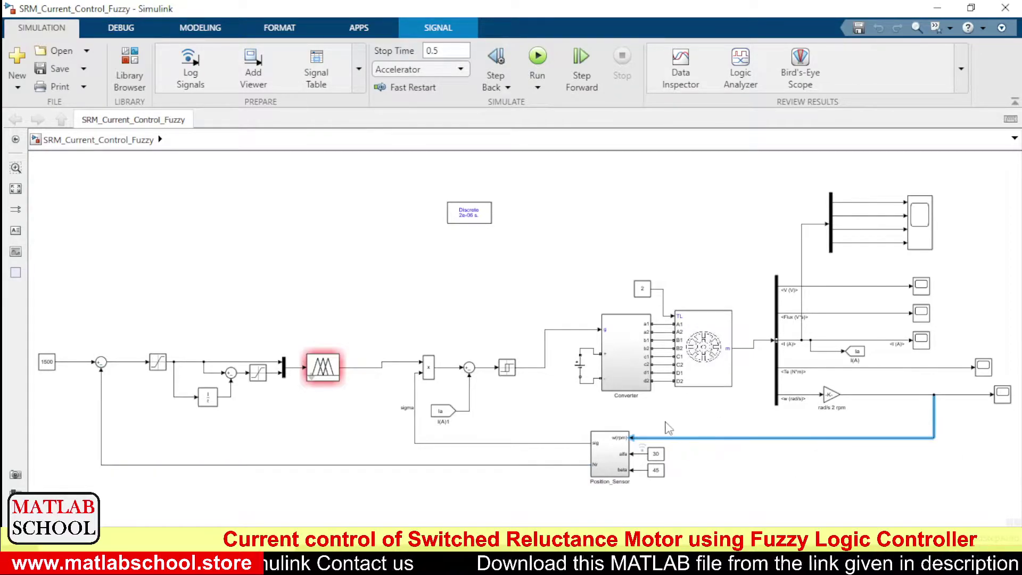
left_click(617, 456)
double_click(617, 457)
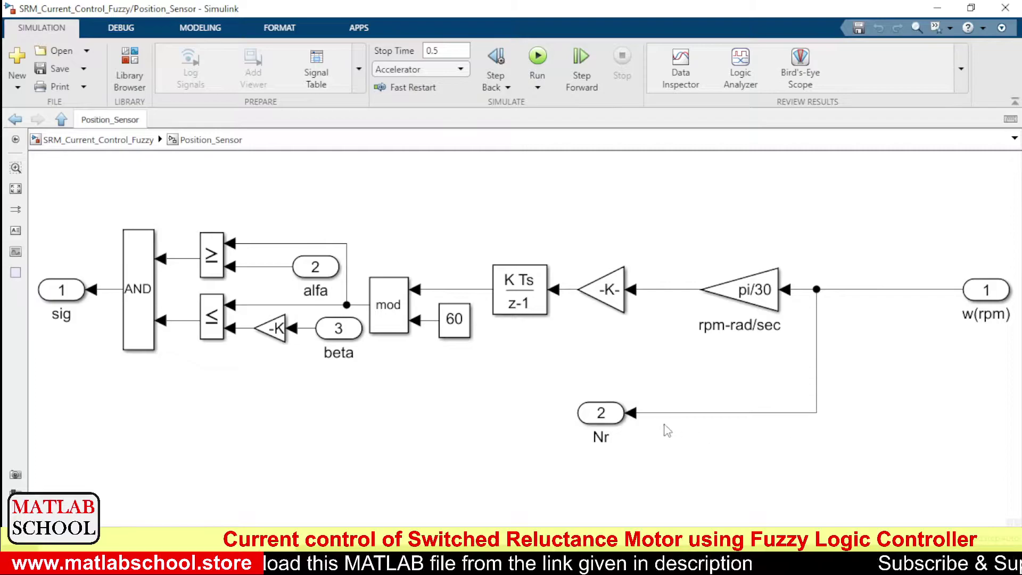
left_click(117, 145)
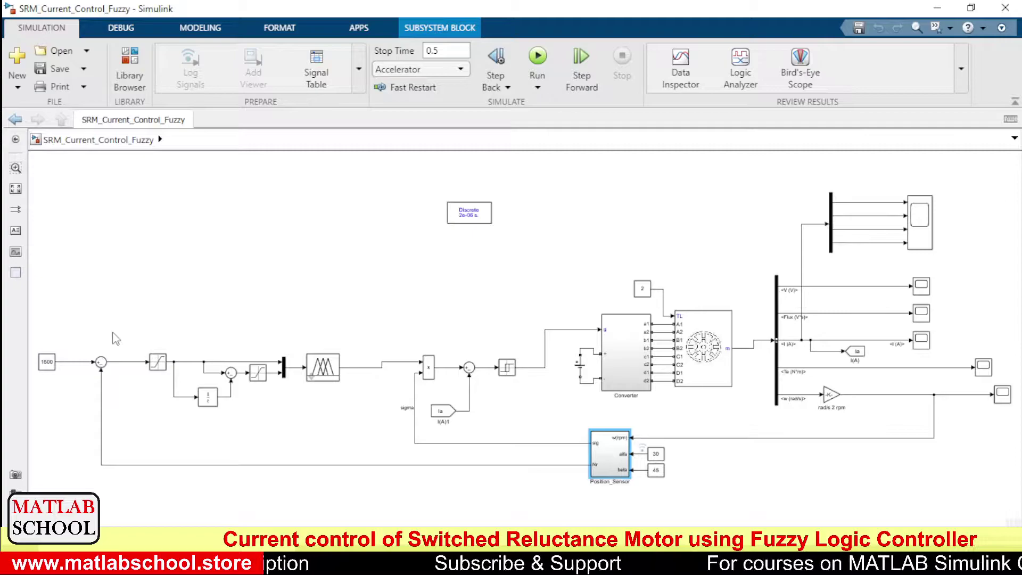
left_click(116, 345)
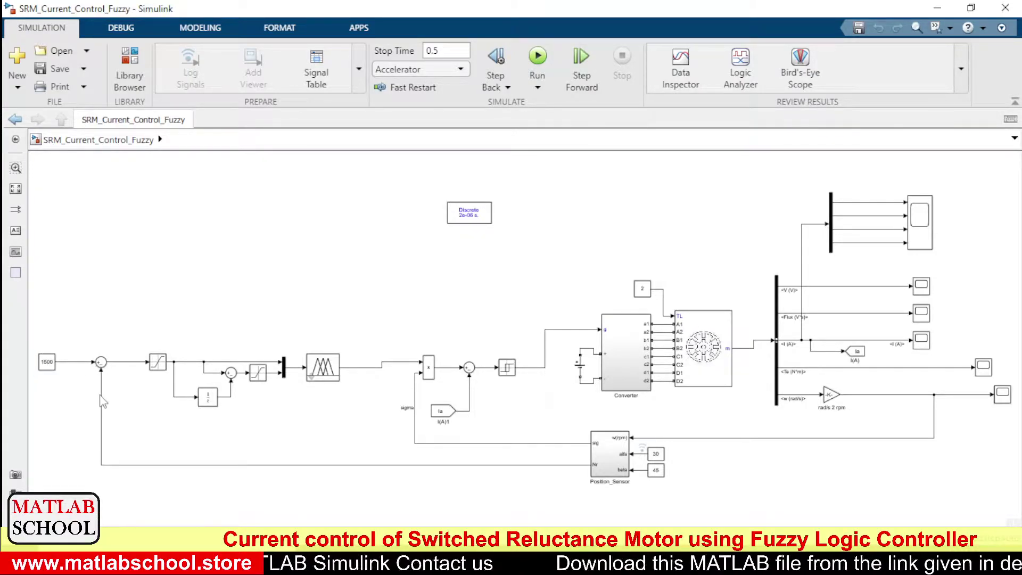
left_click(155, 366)
double_click(155, 366)
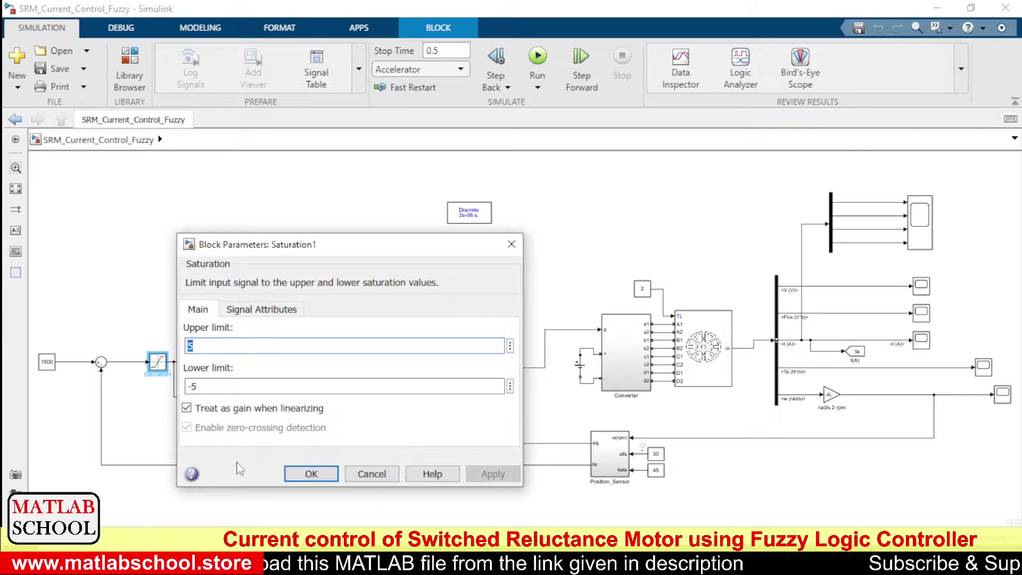
left_click(310, 473)
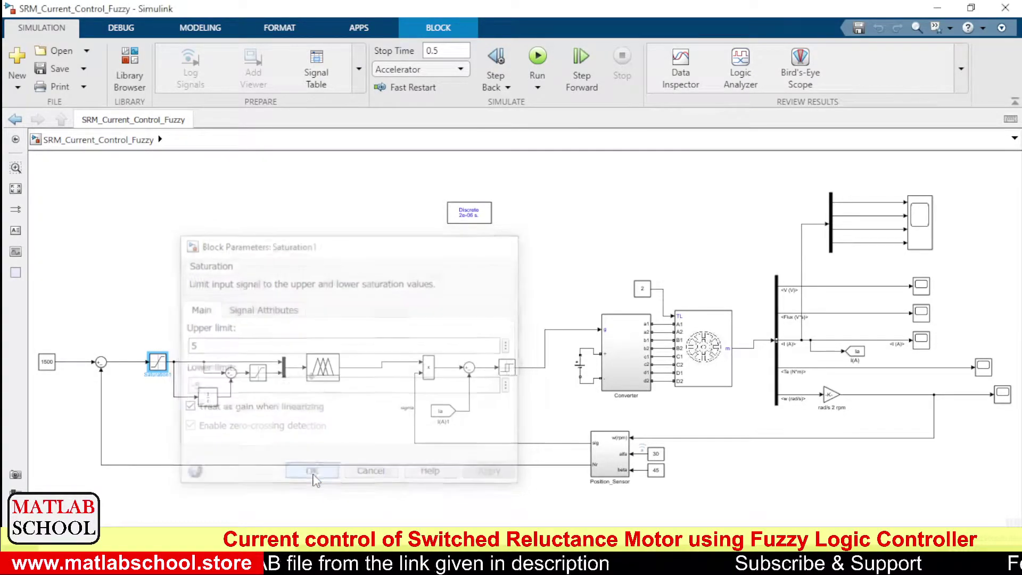
left_click(155, 421)
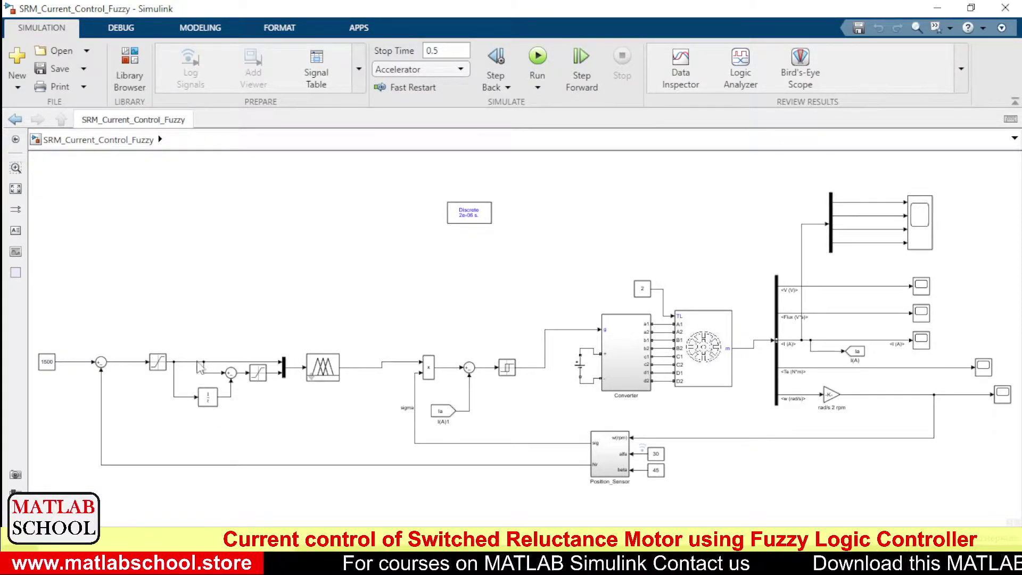
left_click_drag(200, 370, 217, 372)
left_click(209, 393)
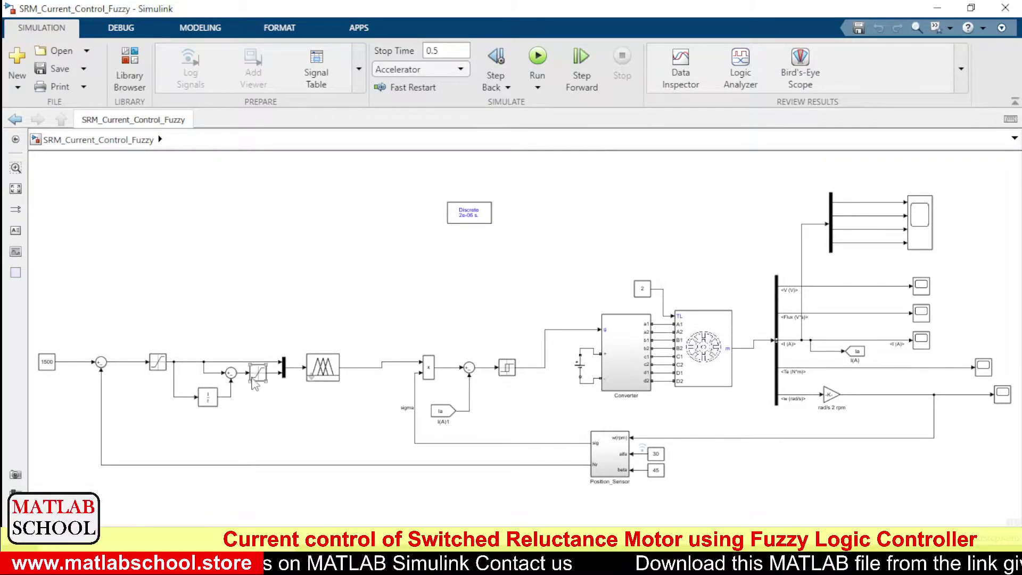
left_click(232, 373)
left_click(257, 375)
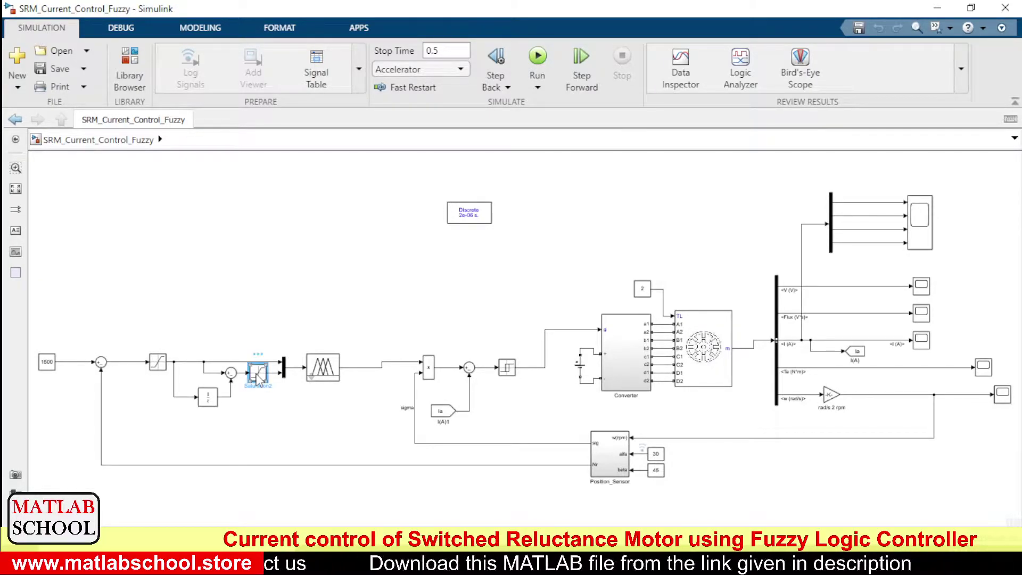
double_click(257, 375)
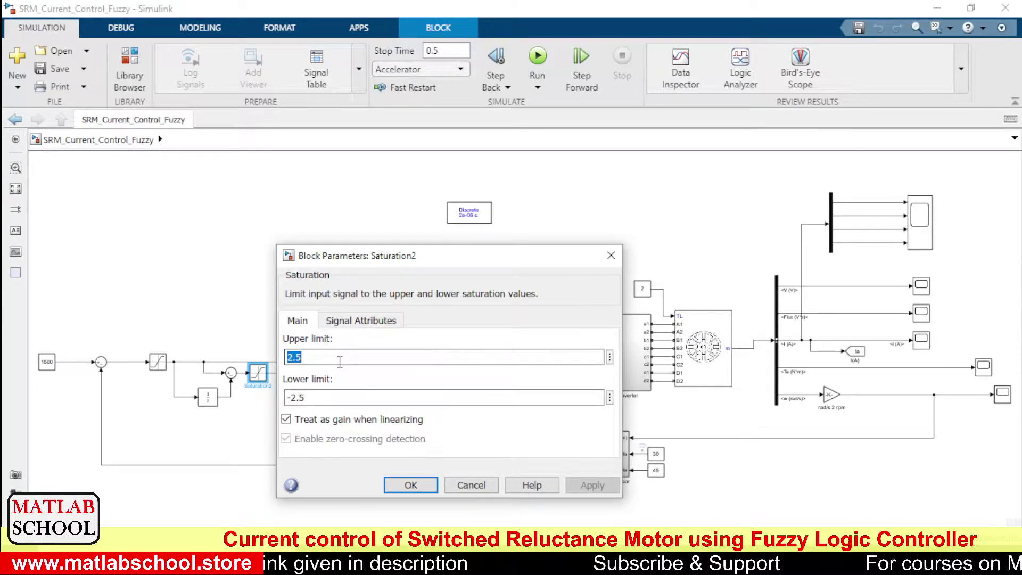
left_click(410, 485)
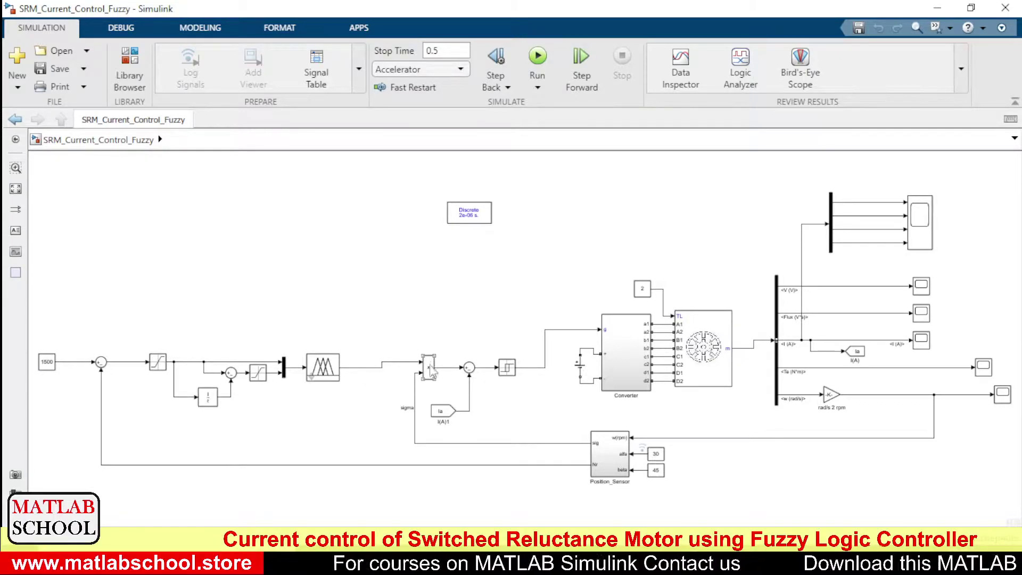
left_click(607, 459)
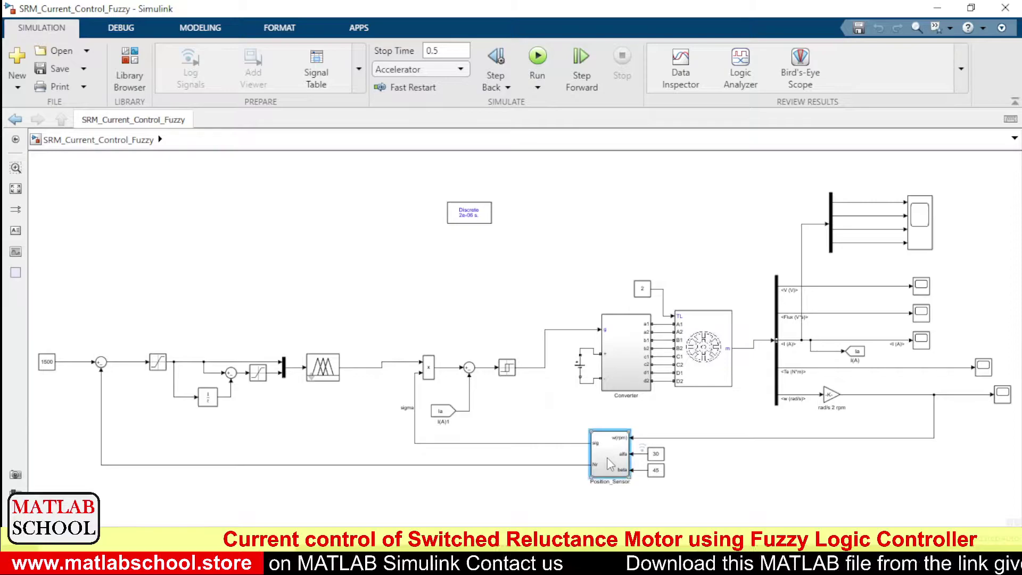
double_click(607, 458)
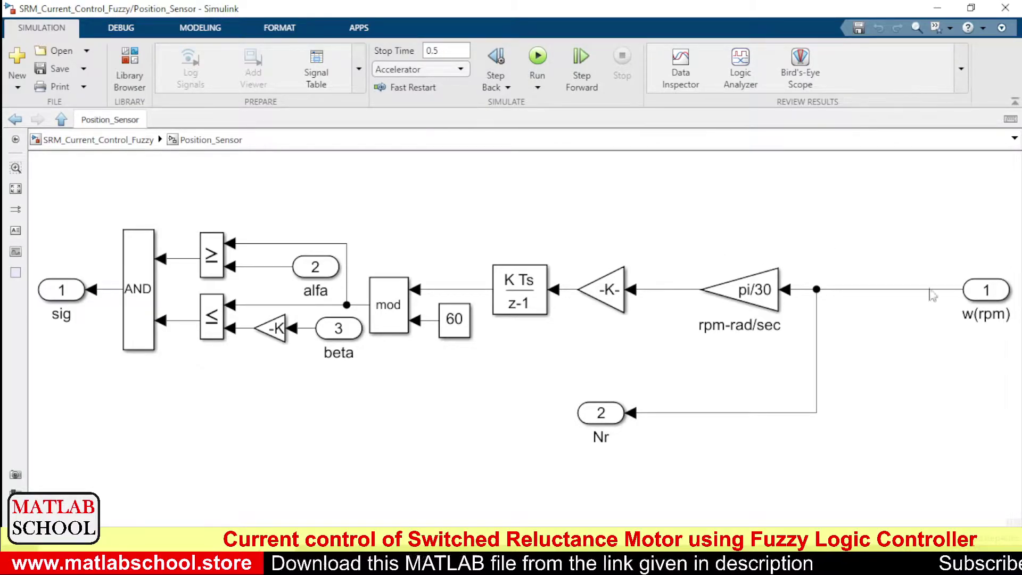
left_click(966, 295)
left_click(926, 331)
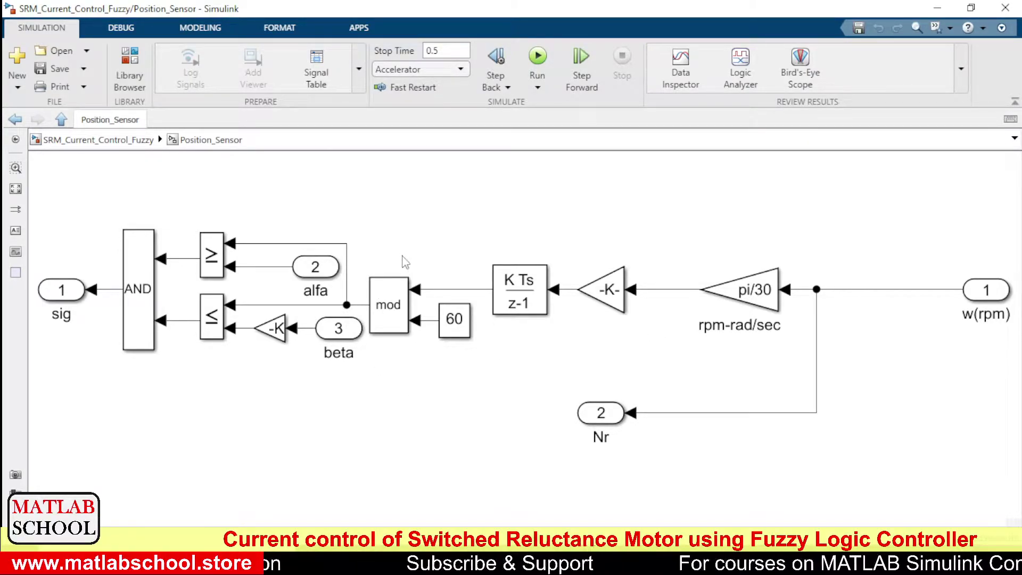
left_click(462, 329)
left_click(481, 424)
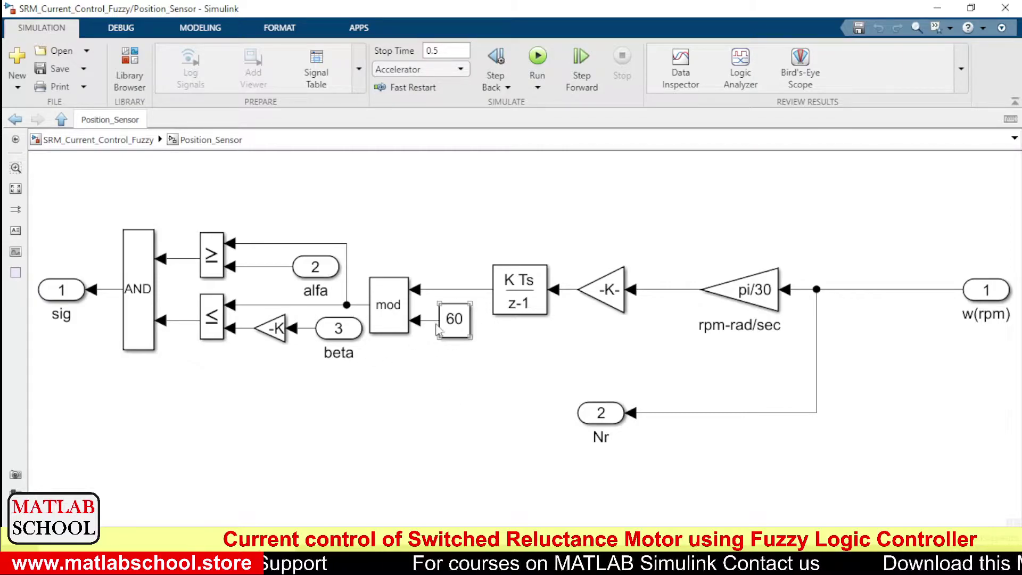
left_click(456, 328)
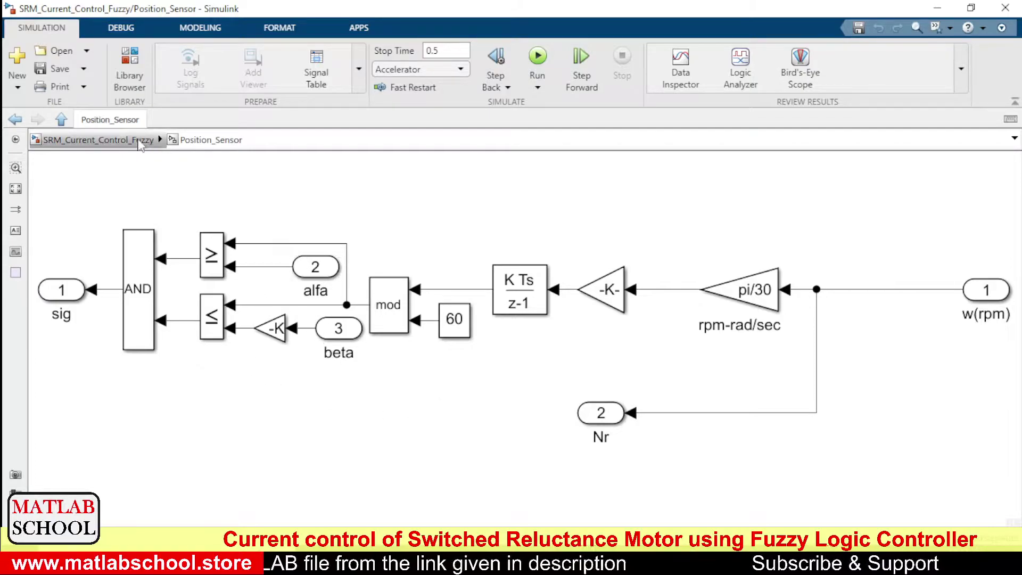
- At the top level, trace the product-to-Sum, Ia feedback, I(A) and Sum-to-Relay signal lines
left_click(129, 142)
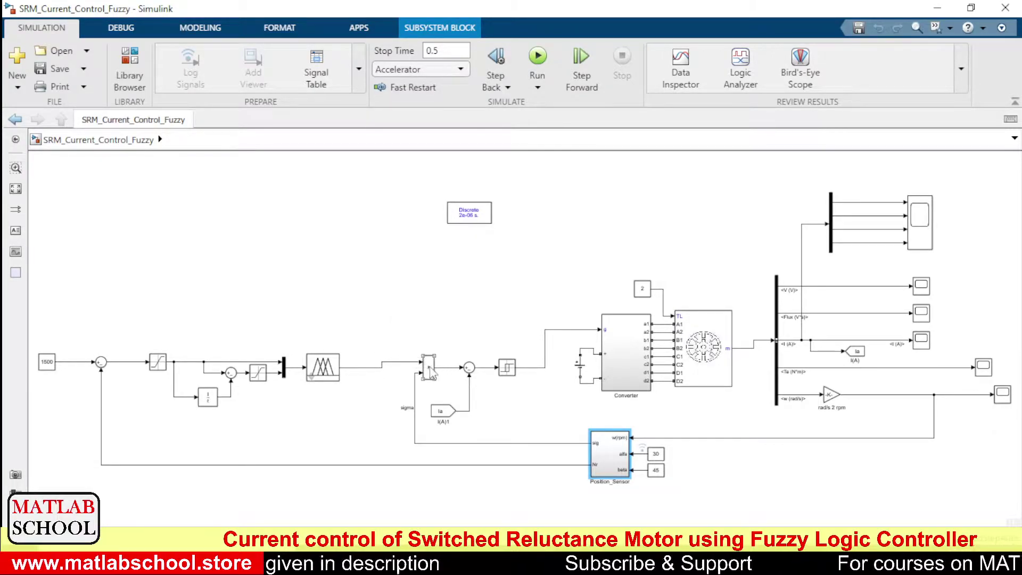
left_click(440, 370)
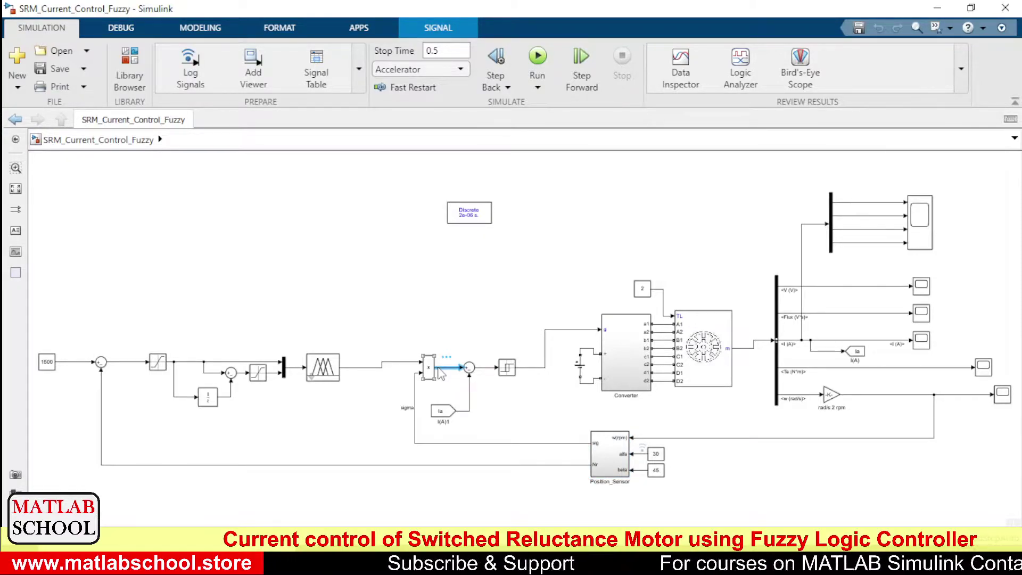
left_click(467, 400)
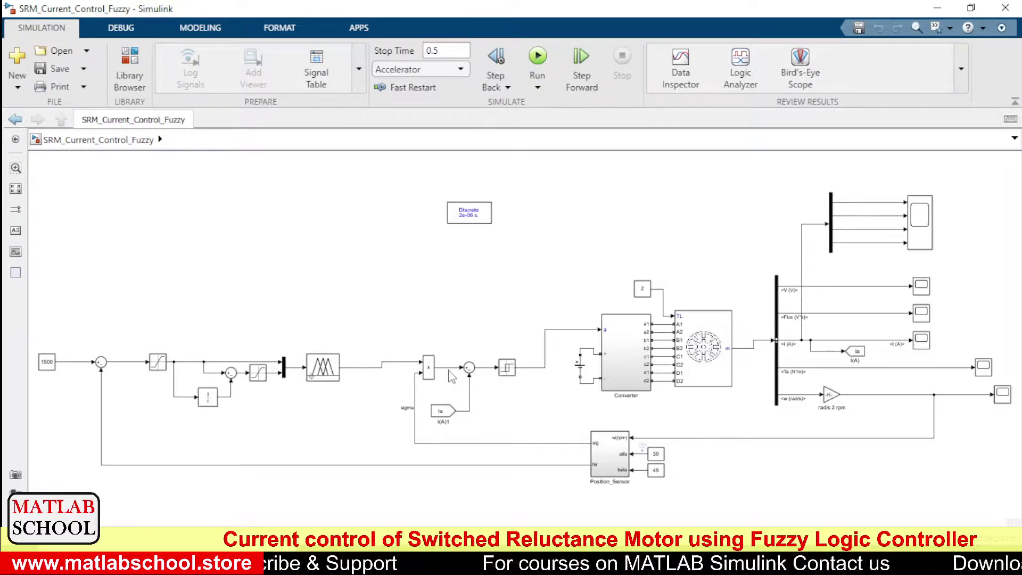
left_click(449, 369)
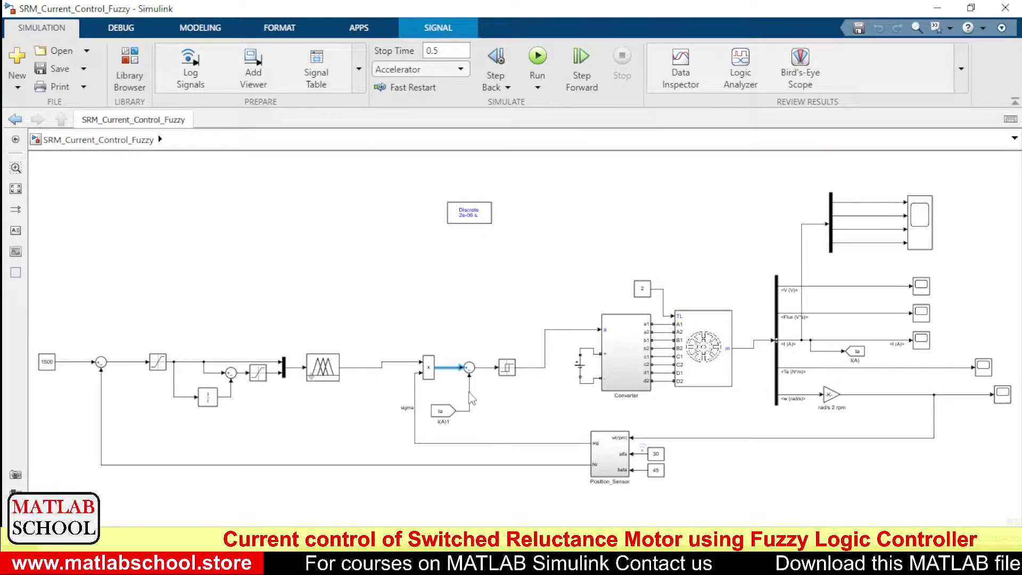
left_click(469, 395)
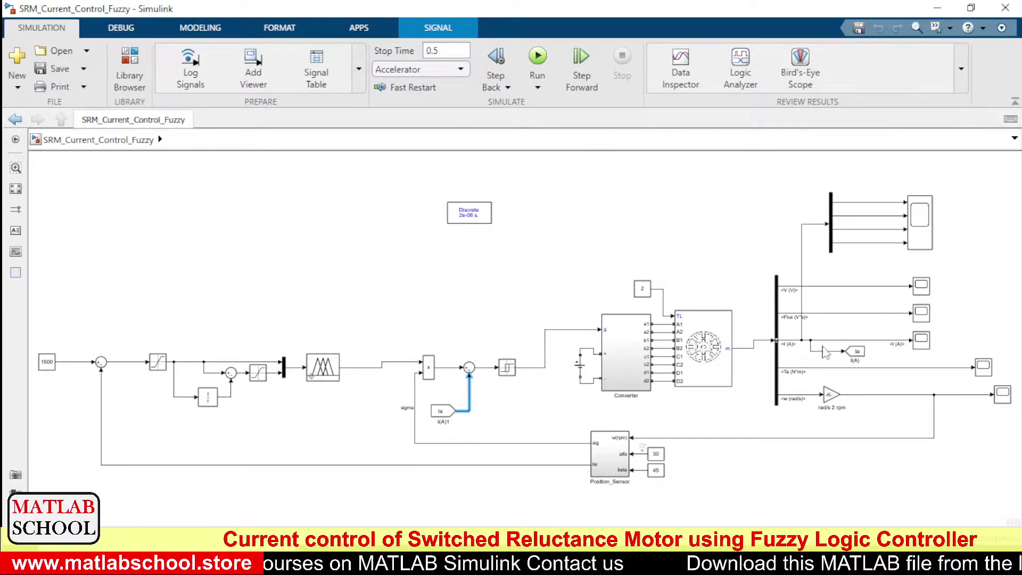
left_click(833, 341)
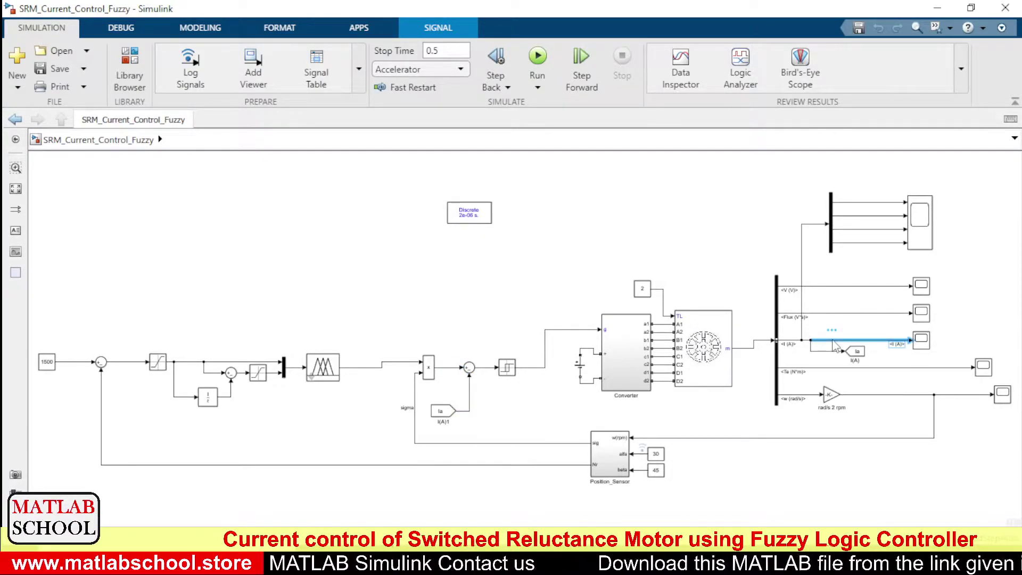
left_click(815, 351)
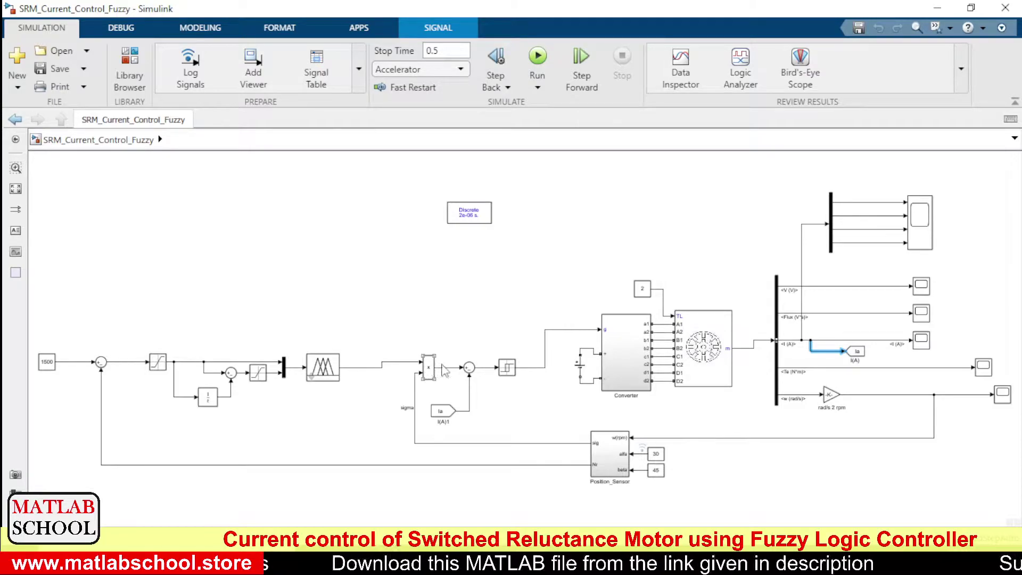
left_click(449, 367)
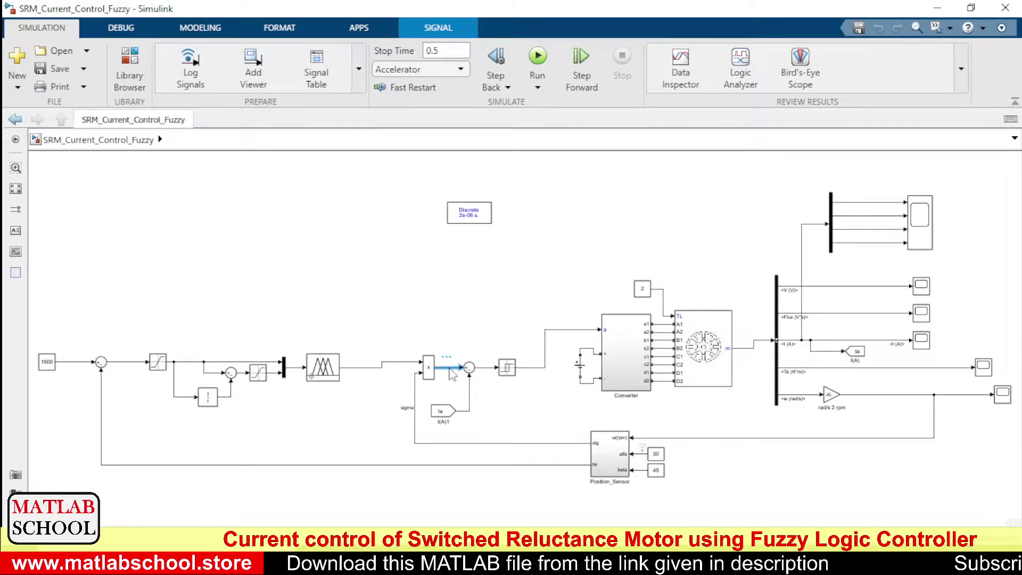
left_click(485, 369)
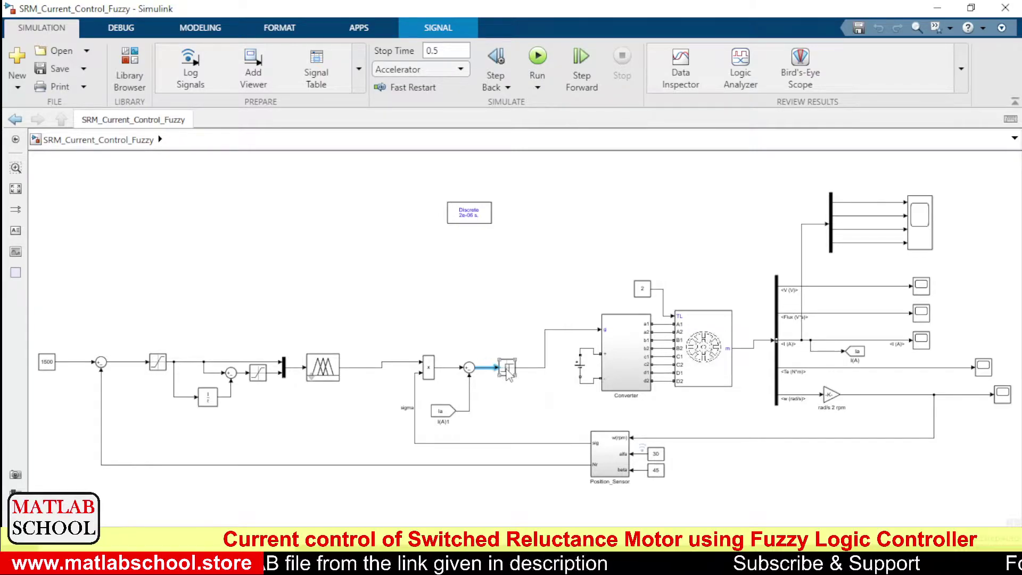
double_click(507, 368)
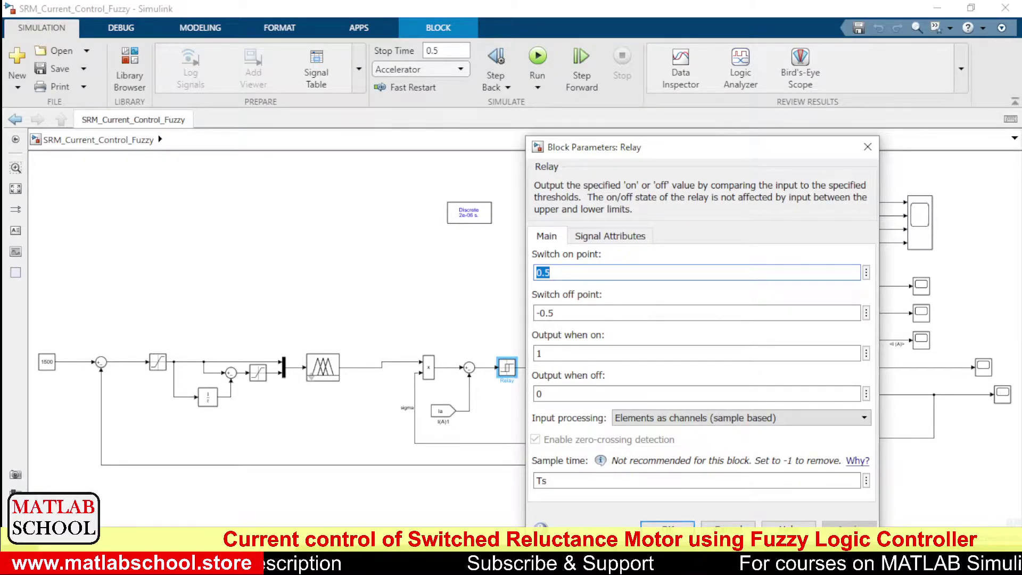
key("Return")
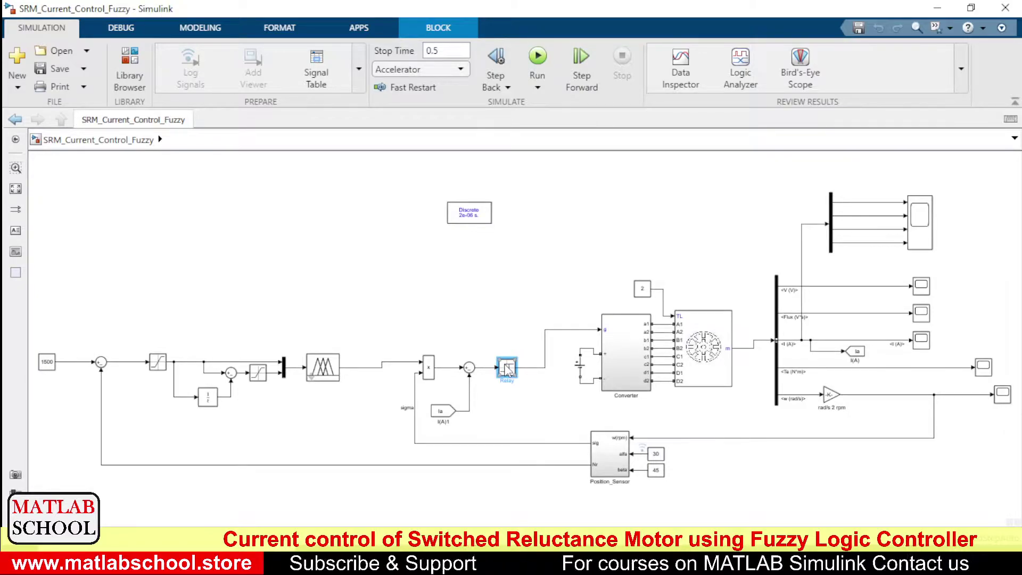
double_click(506, 367)
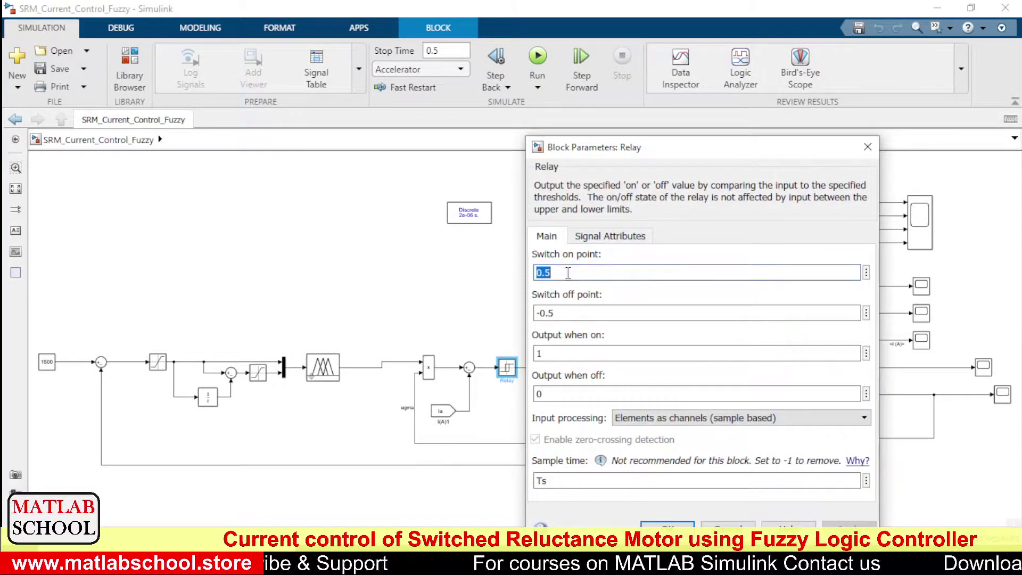
left_click(568, 273)
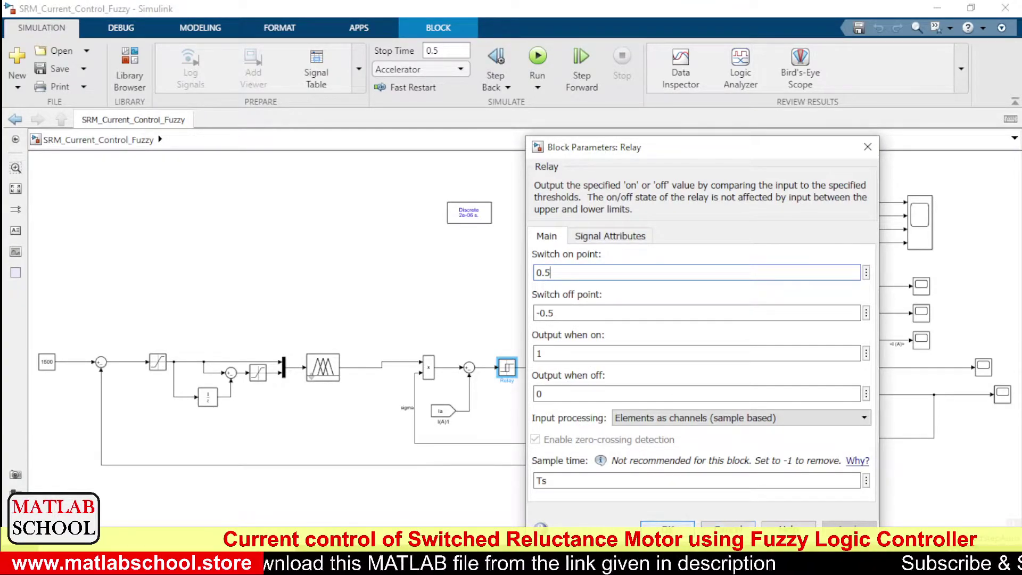
key("Return")
left_click(468, 288)
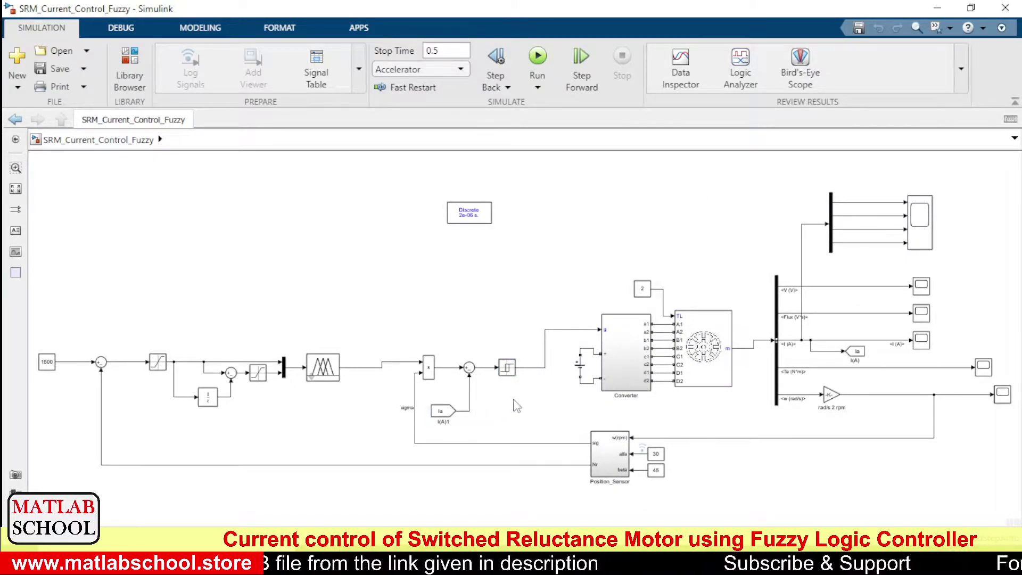
- Open the Converter subsystem and its Conv A circuit, fitting each diagram to the view
double_click(612, 343)
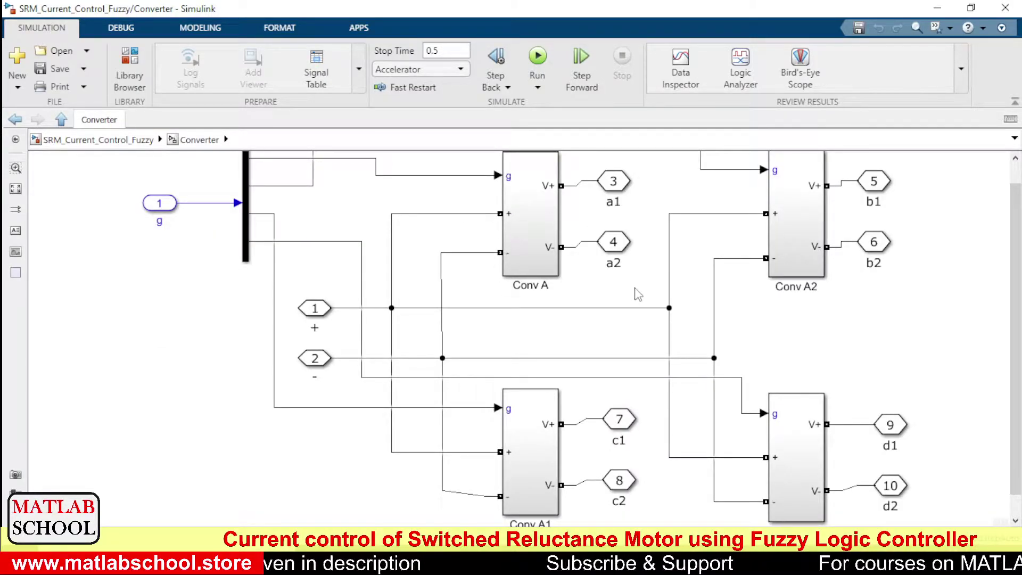
key("space")
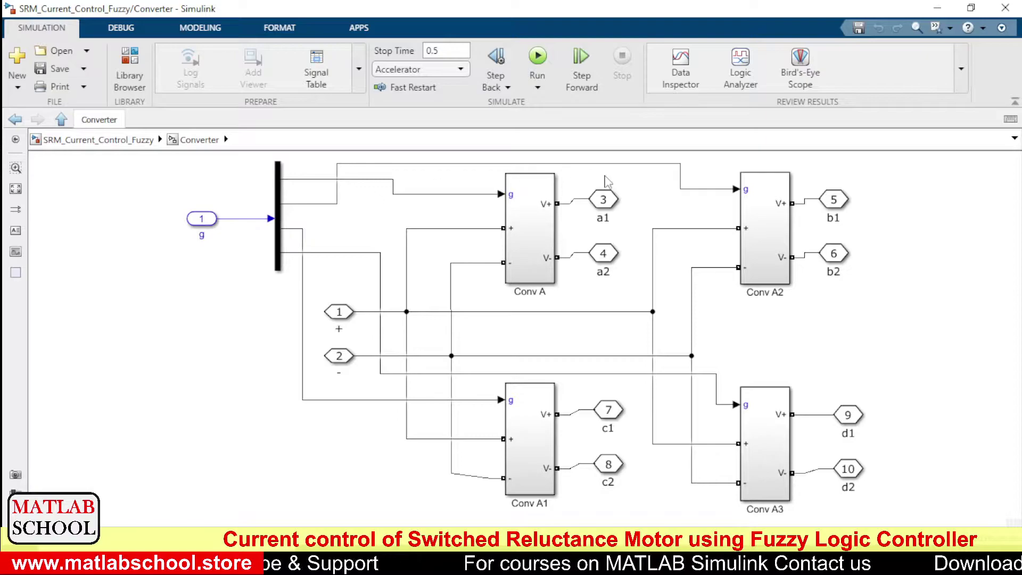
double_click(529, 222)
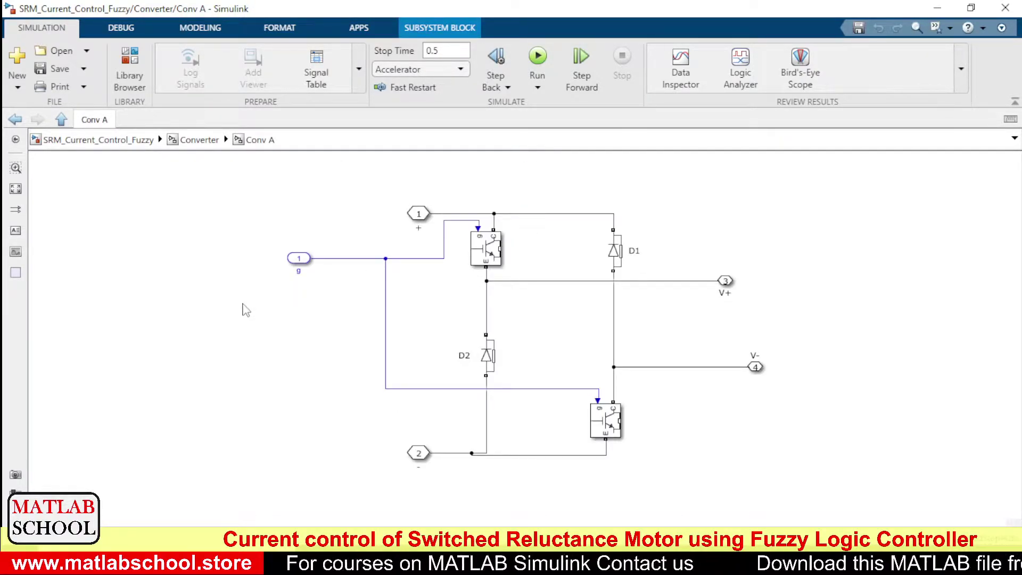
key("space")
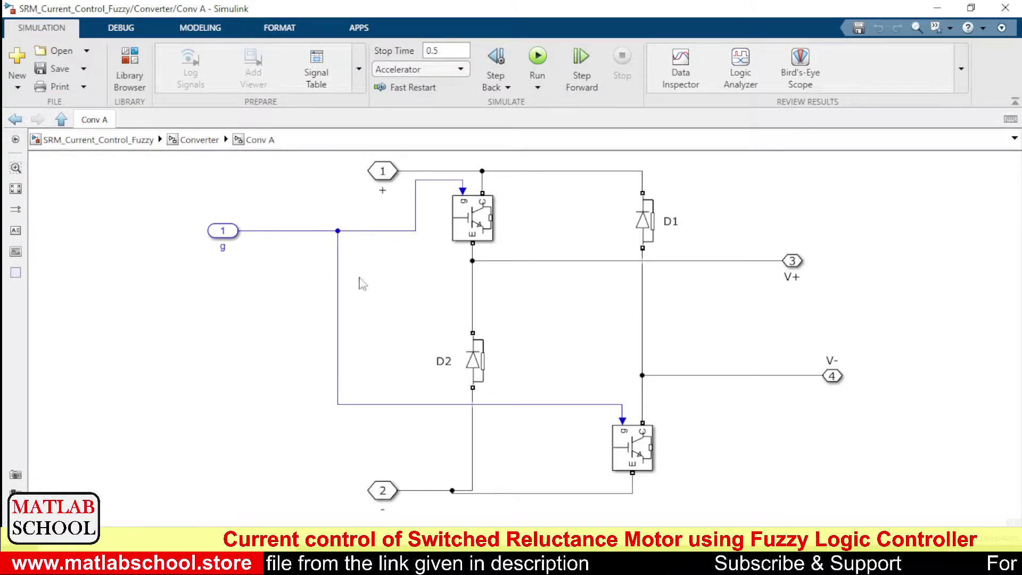
- Return to the top-level model and inspect the Converter and Switched Reluctance Motor blocks
left_click(198, 140)
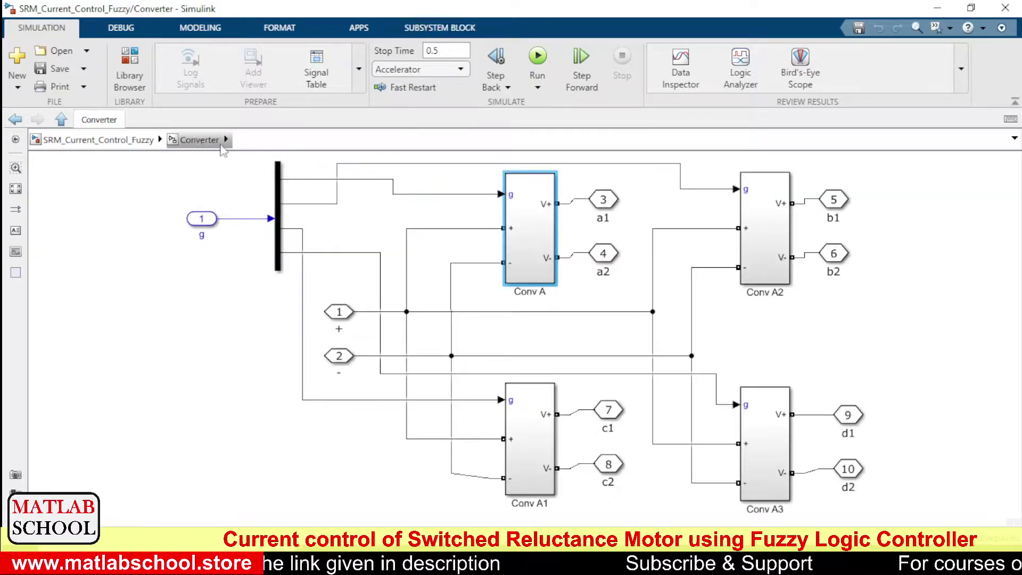
left_click(221, 181)
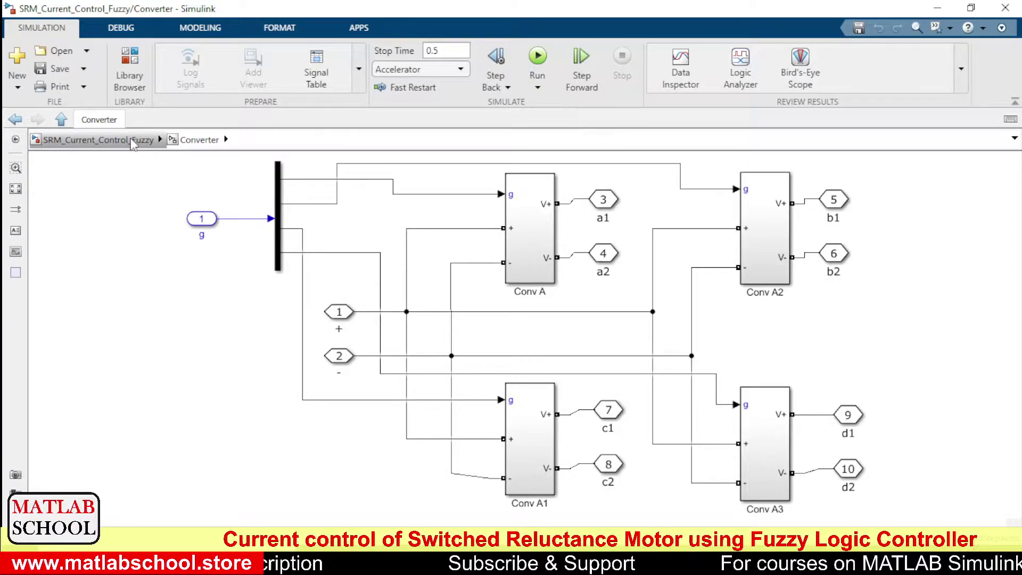
left_click(133, 142)
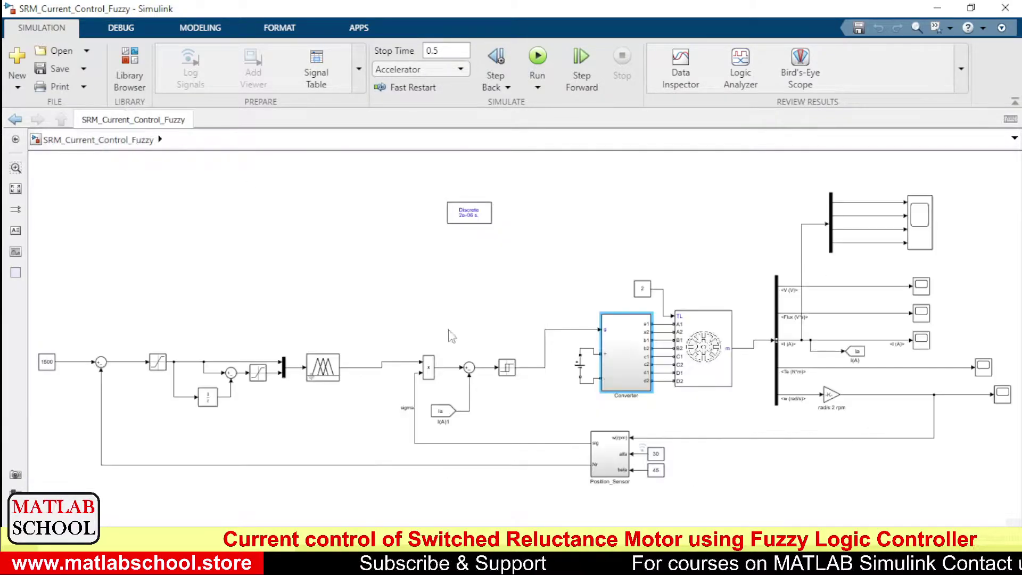
left_click(661, 322)
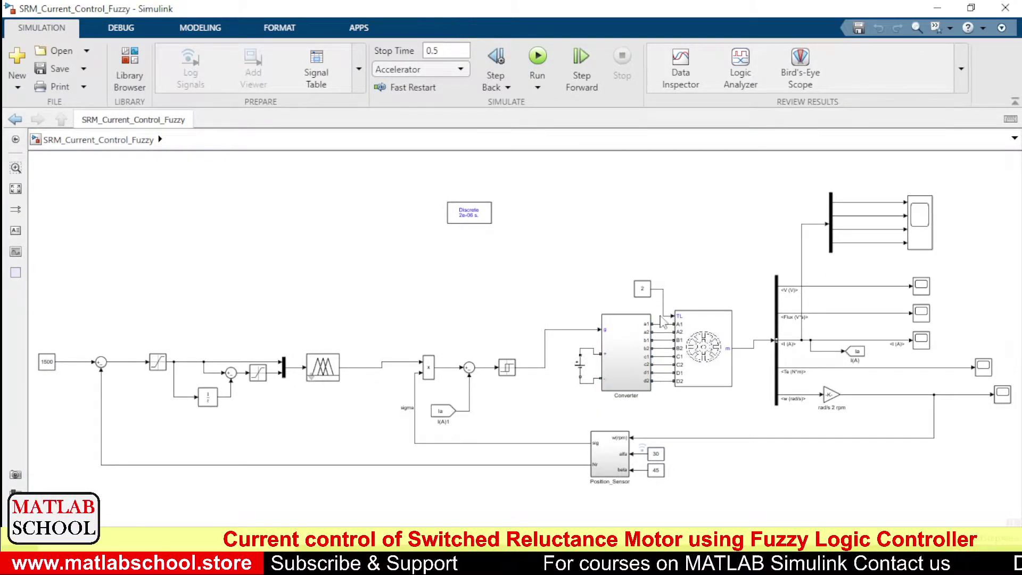
left_click(642, 353)
left_click(703, 353)
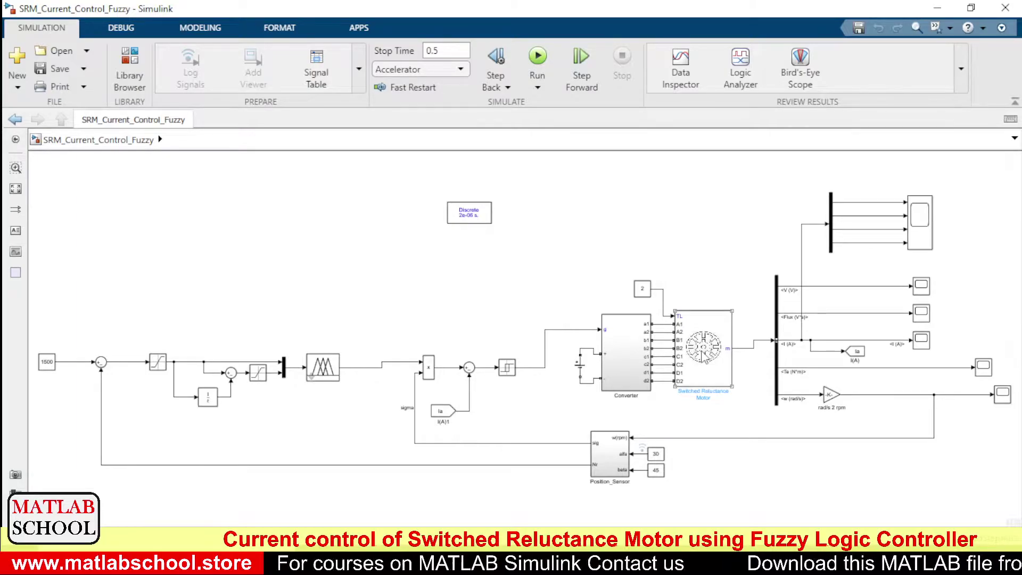
left_click(441, 502)
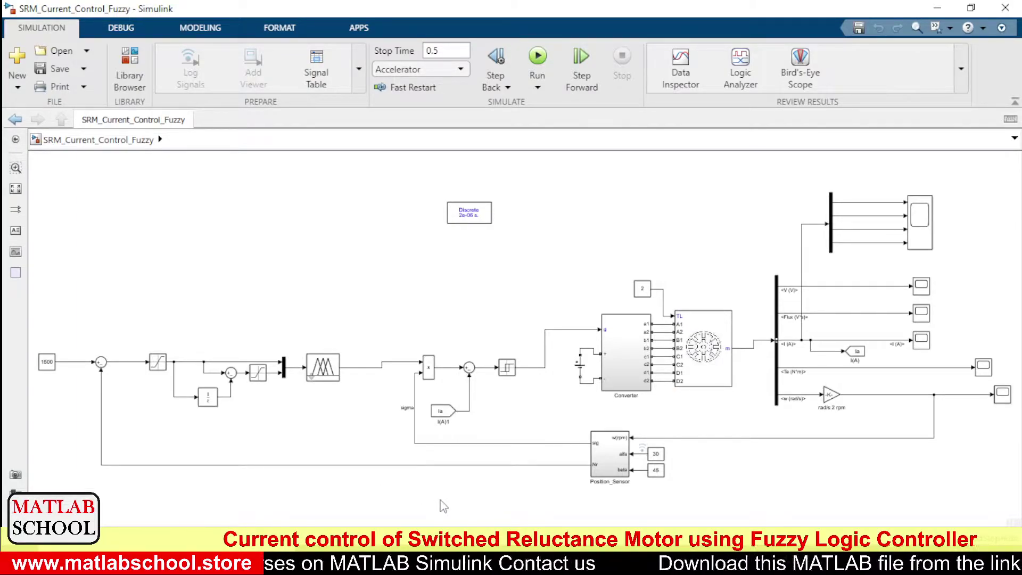
- Run fuzzy in the Command Window to open an Untitled fuzzy system, then open the Import menu
key("alt+Tab")
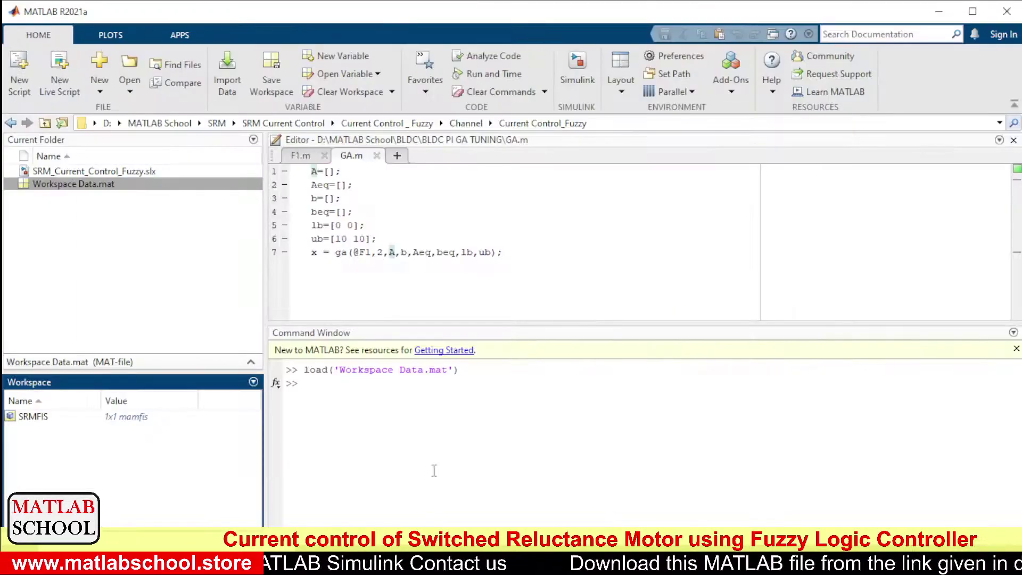
type("fuzzy")
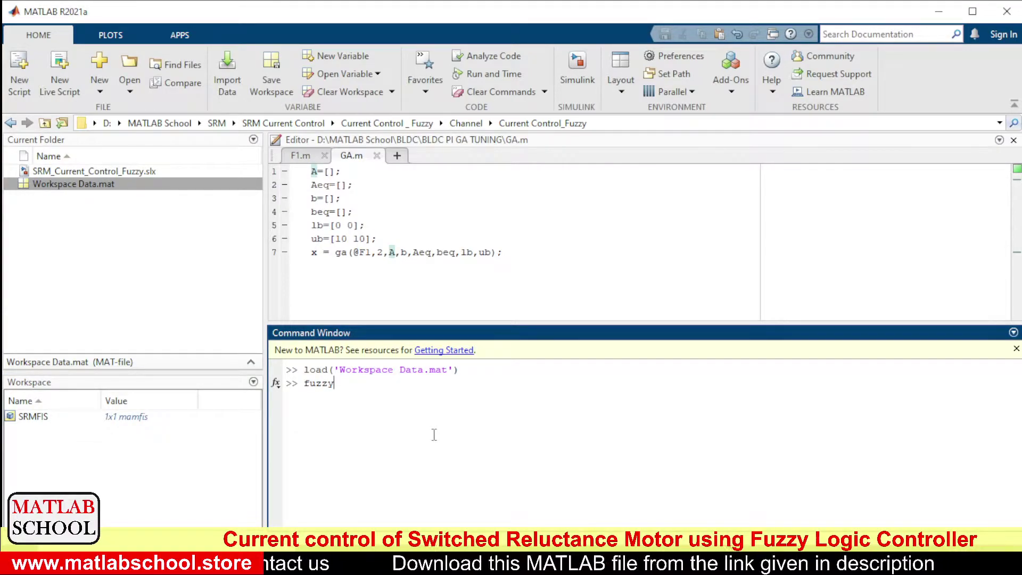
key("Return")
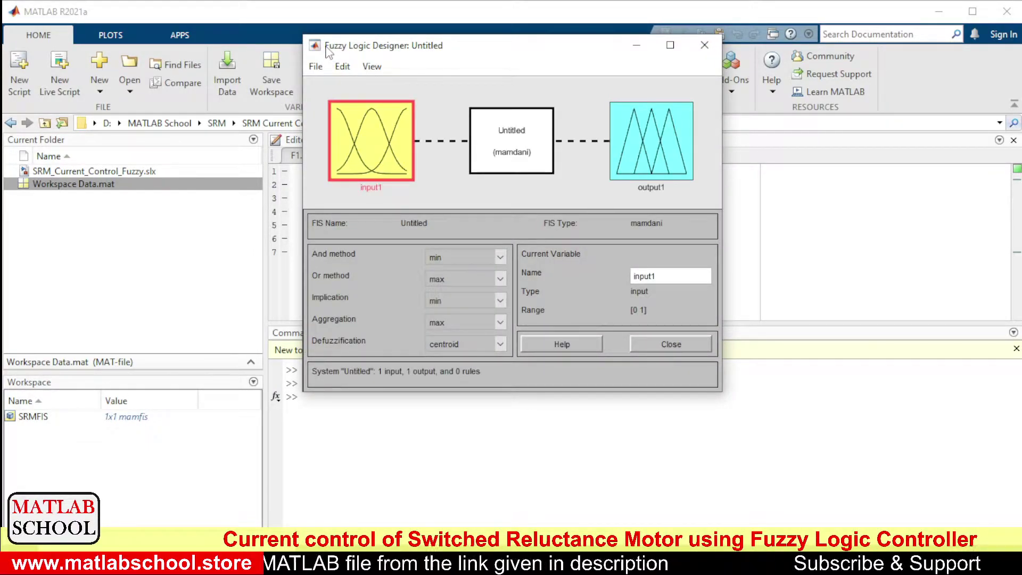
left_click(315, 66)
mouse_move(352, 107)
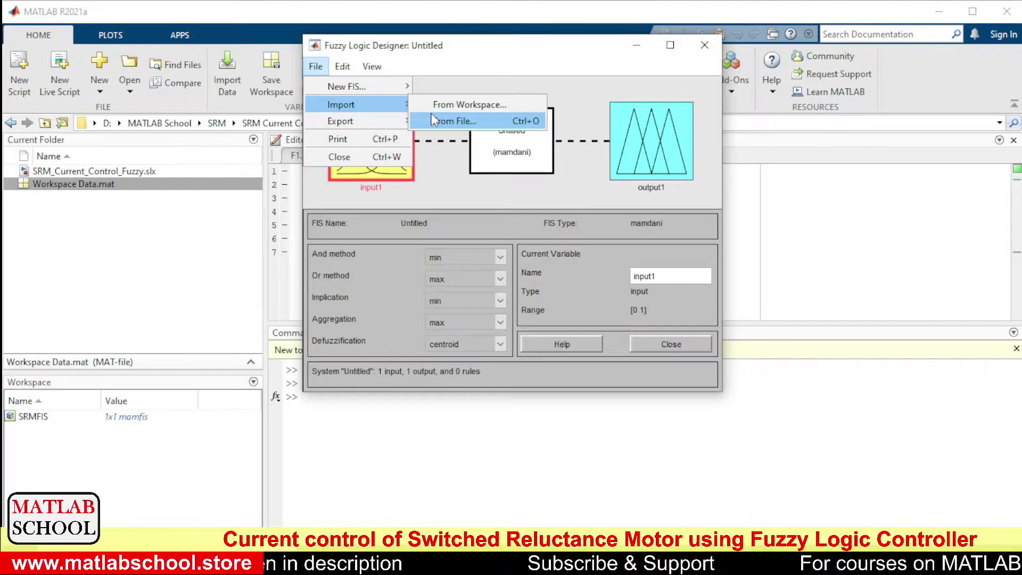
- Import the fuzzy system from workspace variable SRMFIS instead of Untitled
left_click(463, 106)
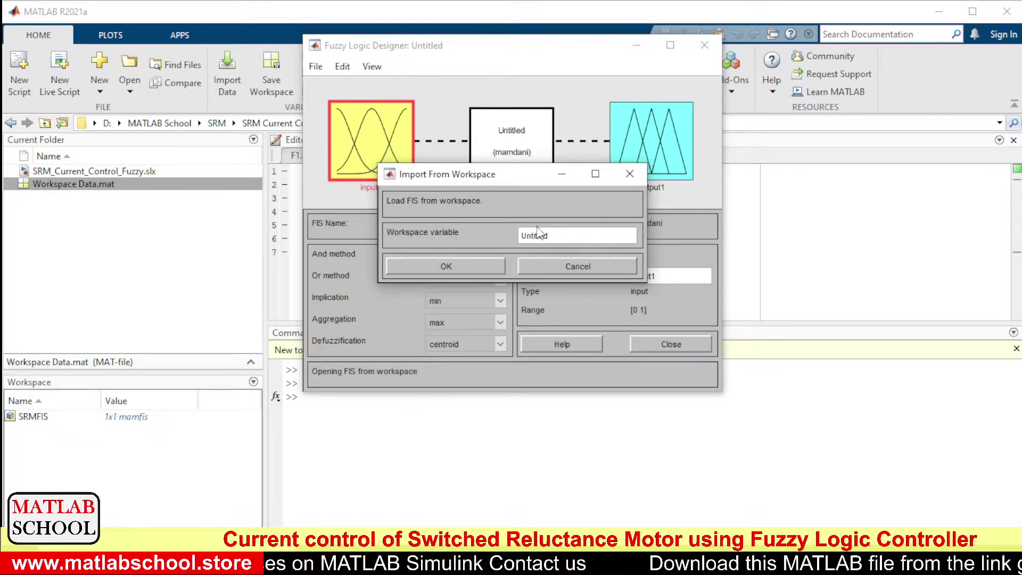
left_click(559, 234)
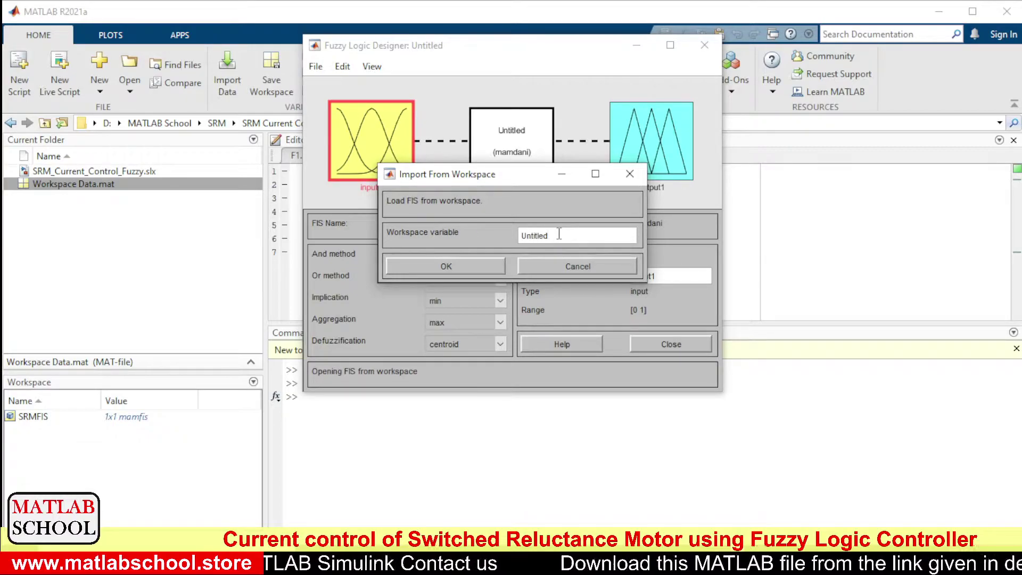
key("BackSpace")
key("BackSpace")
key("BackSpace")
key("BackSpace")
key("BackSpace")
key("BackSpace")
key("BackSpace")
key("BackSpace")
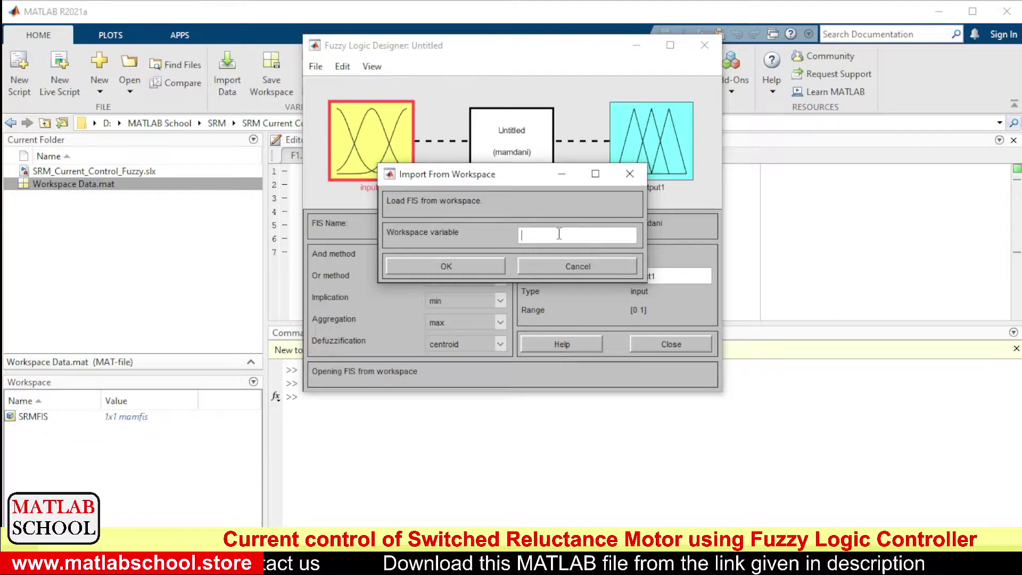
type("SRMFI")
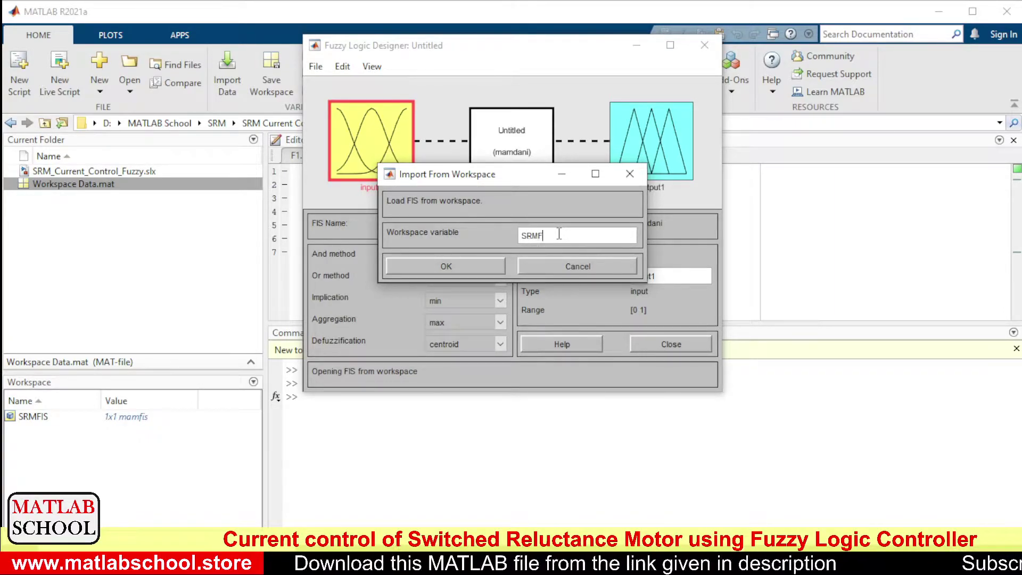
type("S")
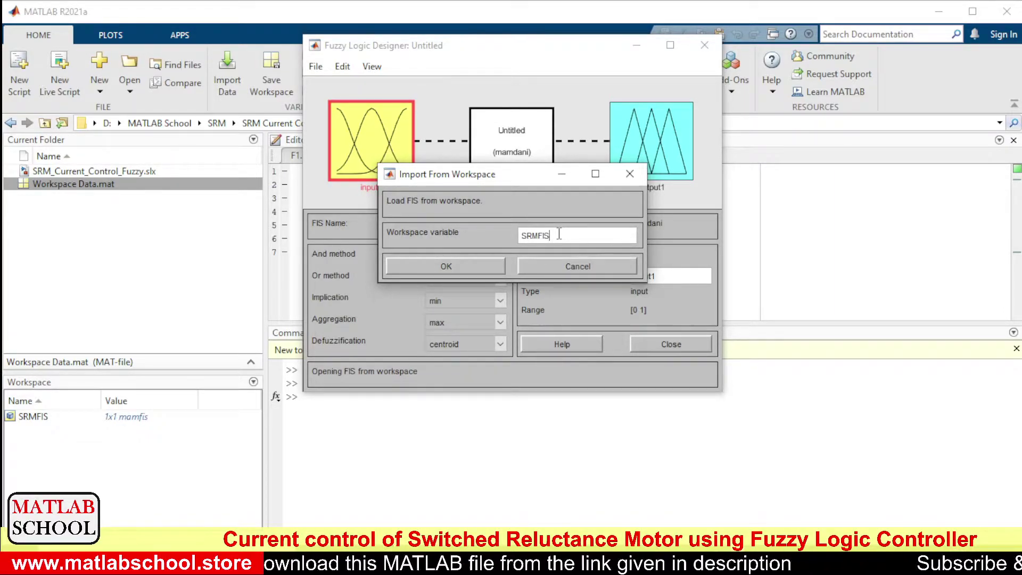
left_click(472, 263)
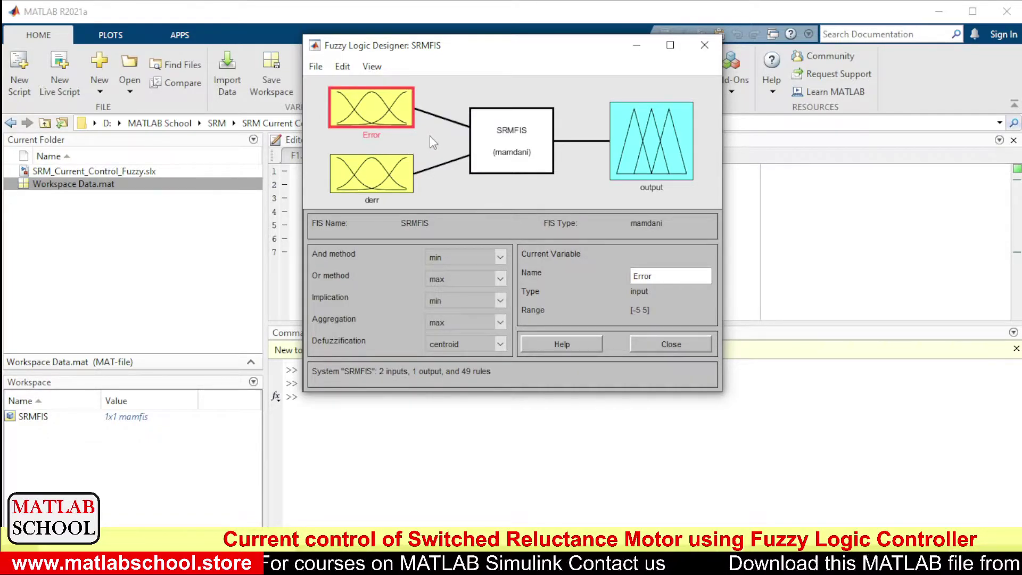
- Inspect the Error and output membership functions, then close the designer without saving SRMFIS
double_click(387, 113)
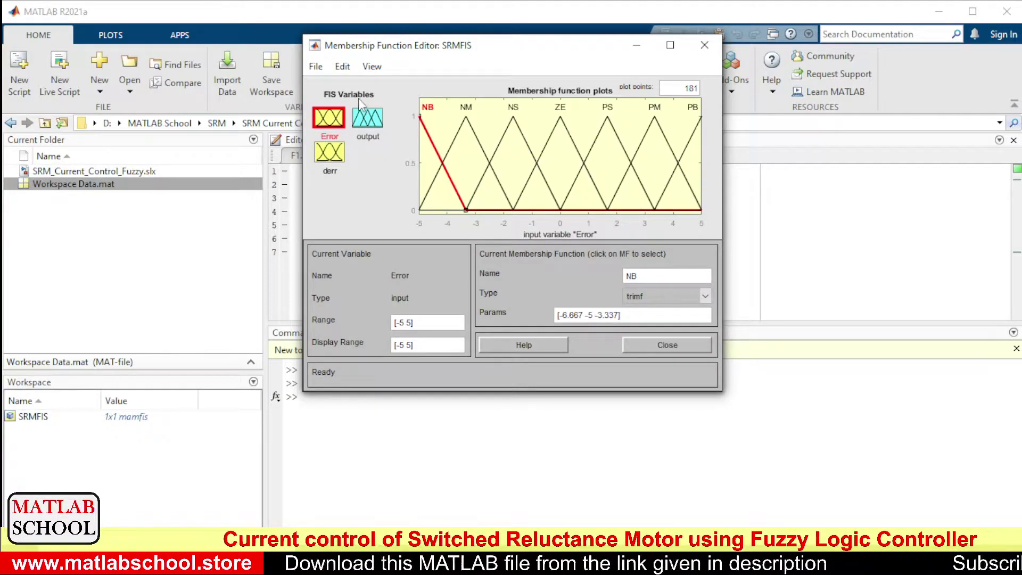
left_click(374, 130)
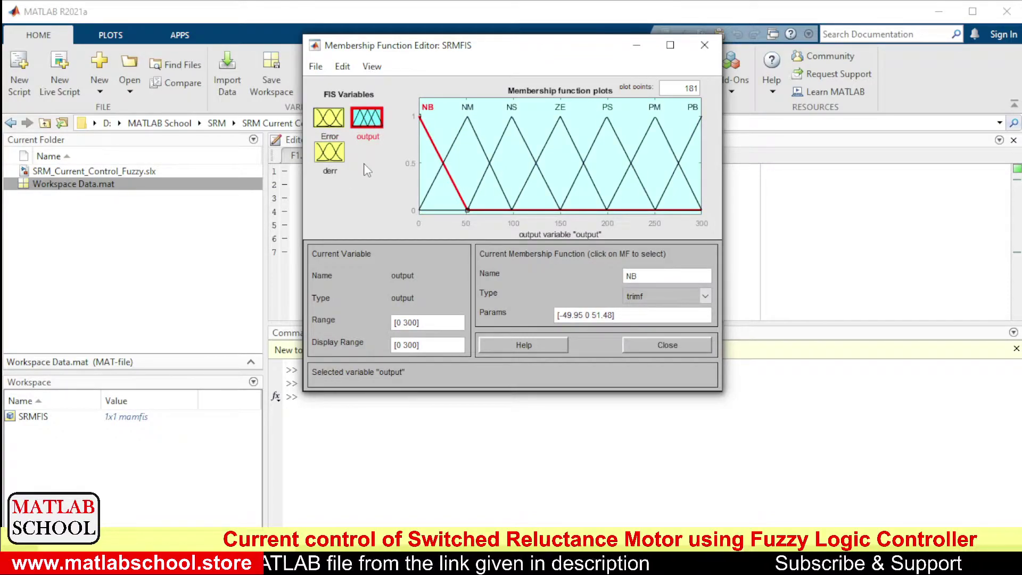
left_click(705, 47)
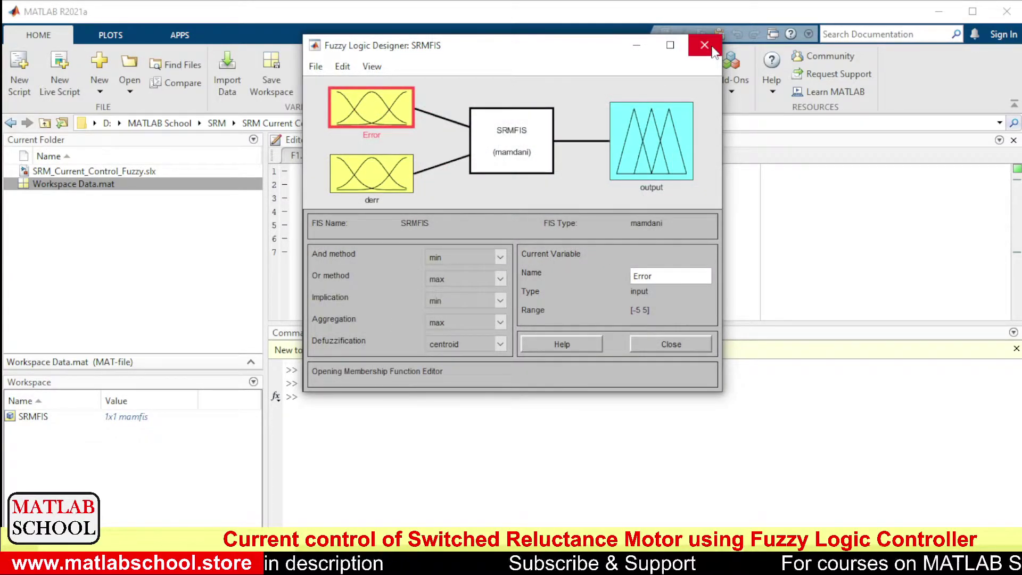
left_click(712, 48)
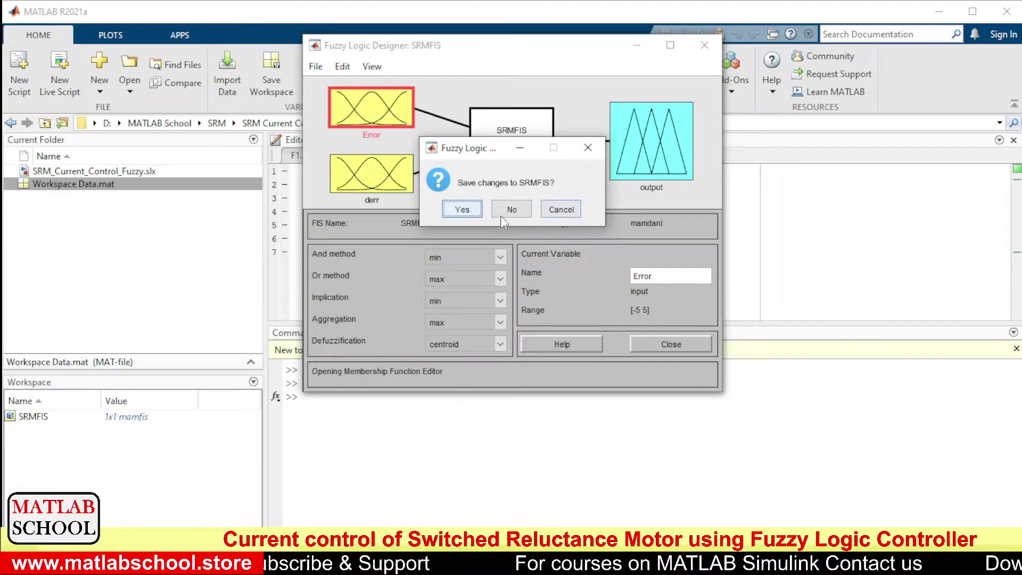
left_click(563, 209)
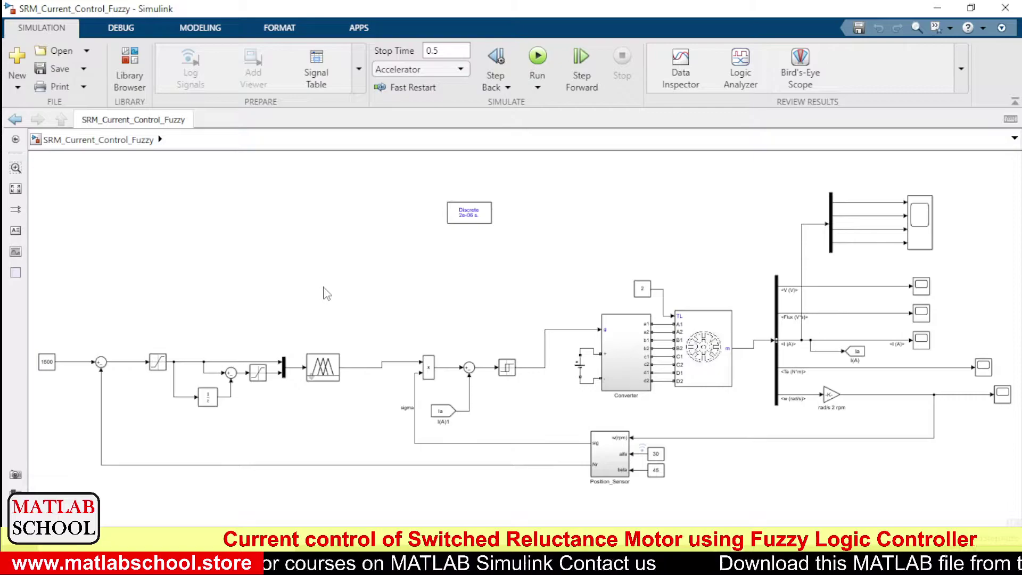
- Run the SRM_Current_Control_Fuzzy simulation with its 0.5 stop time
left_click(538, 57)
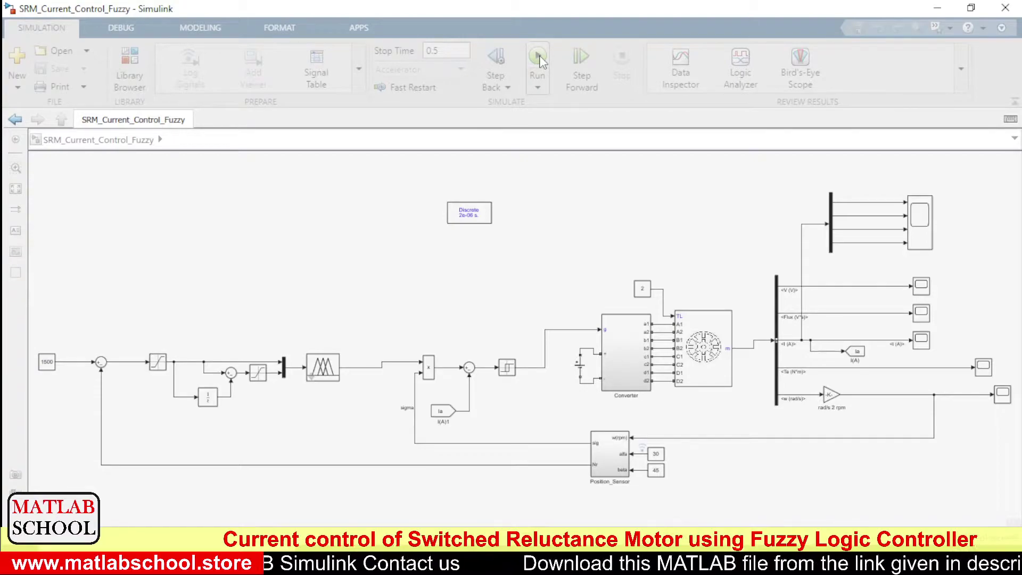
- Bring the SRM_Current_Control_Fuzzy model in front of the SRMFIS Rule Viewer as the simulation starts
left_click(539, 58)
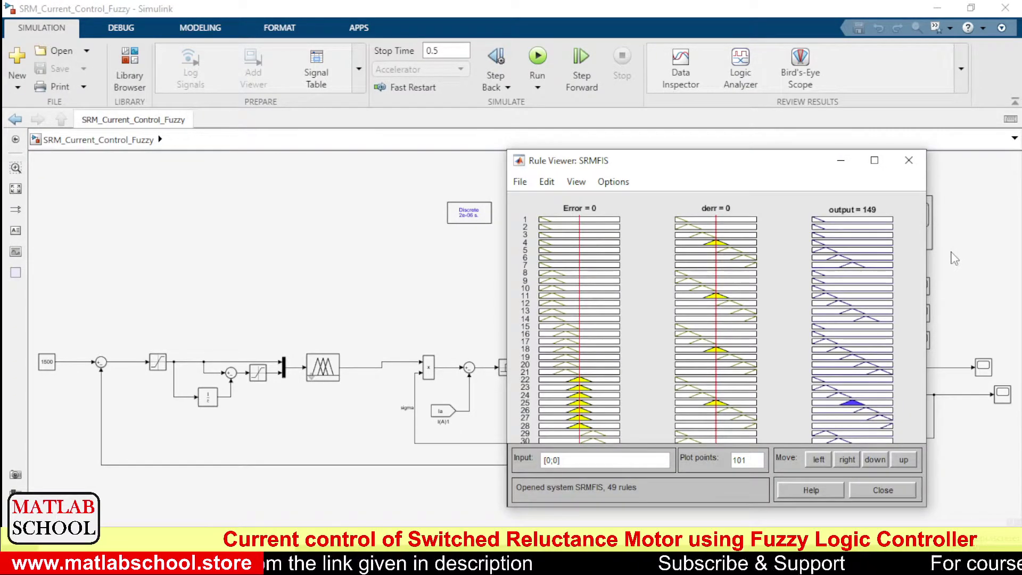
left_click(954, 258)
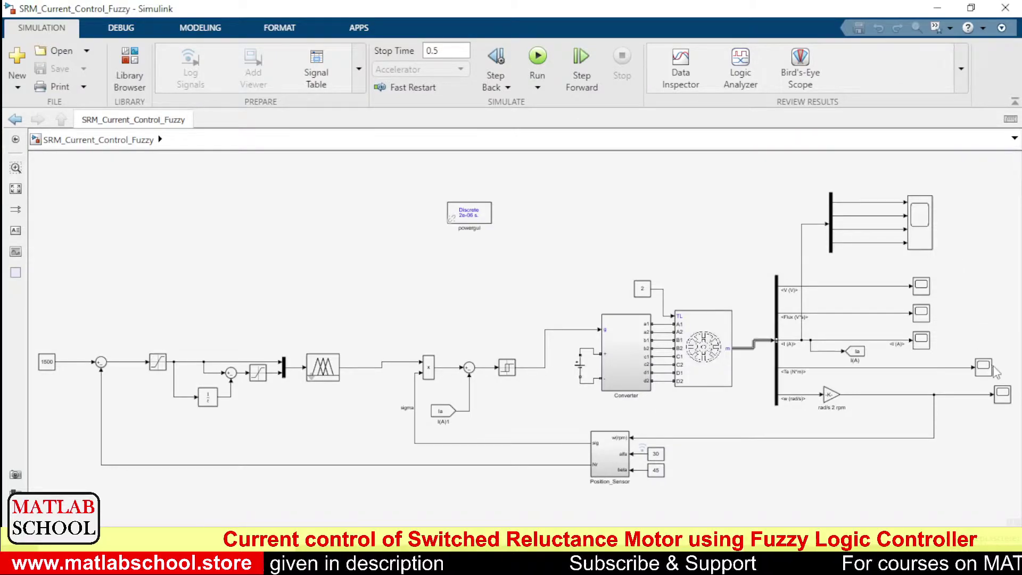
key("ctrl+t")
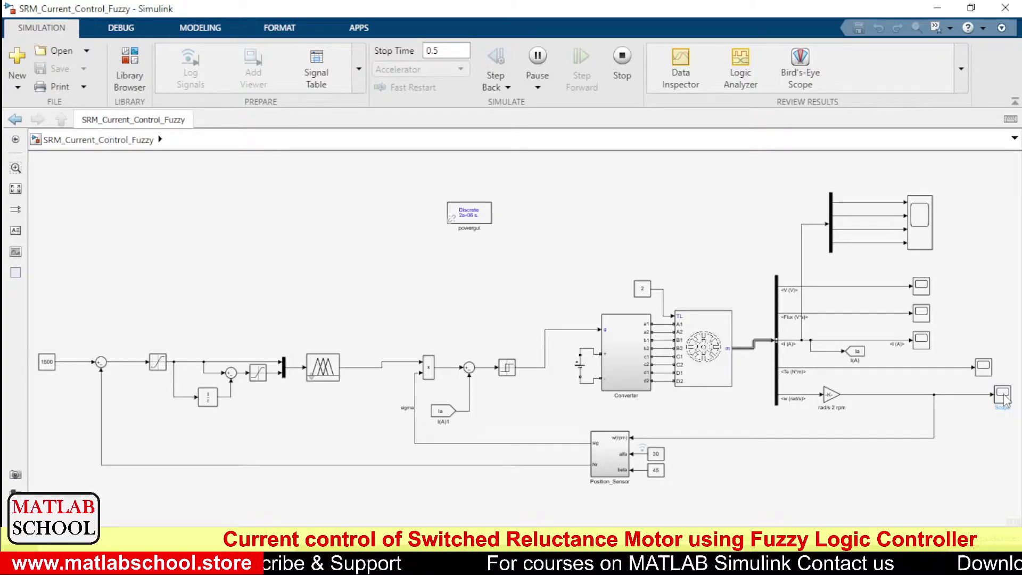
- Open the Scope after the rad/s 2 rpm gain and restore its window over the model
left_click(1003, 394)
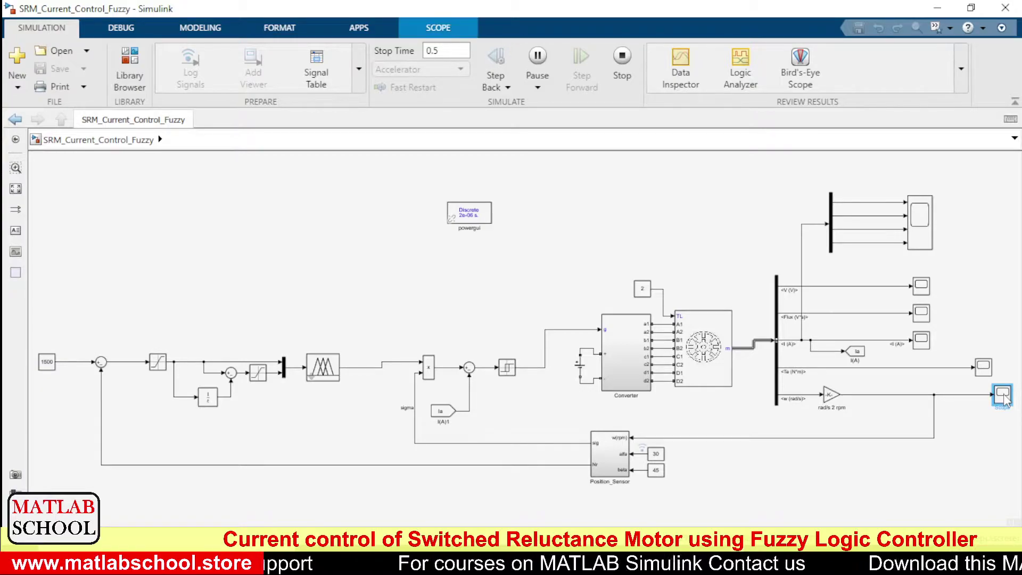
double_click(1003, 395)
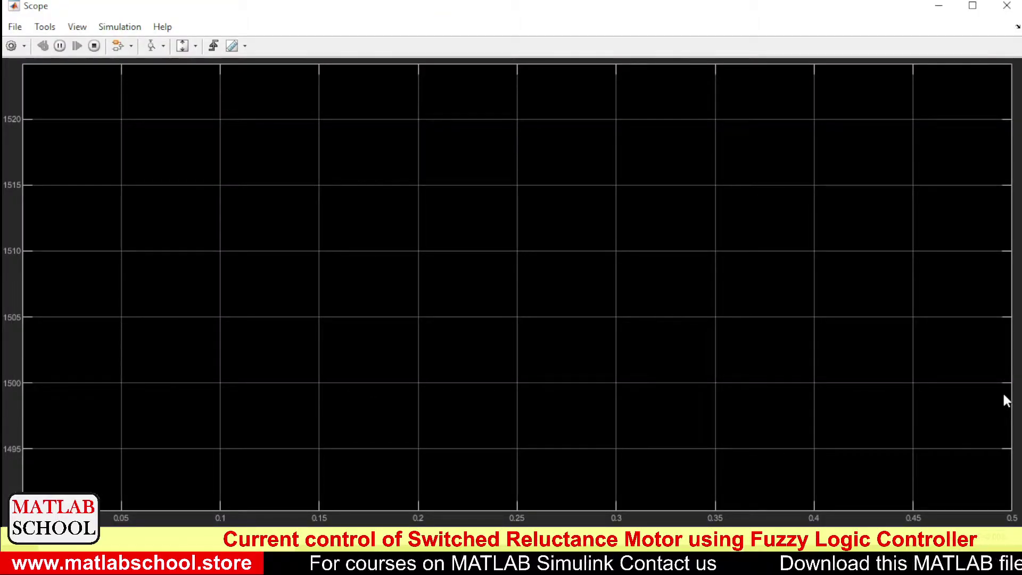
double_click(810, 10)
left_click_drag(836, 9, 797, 92)
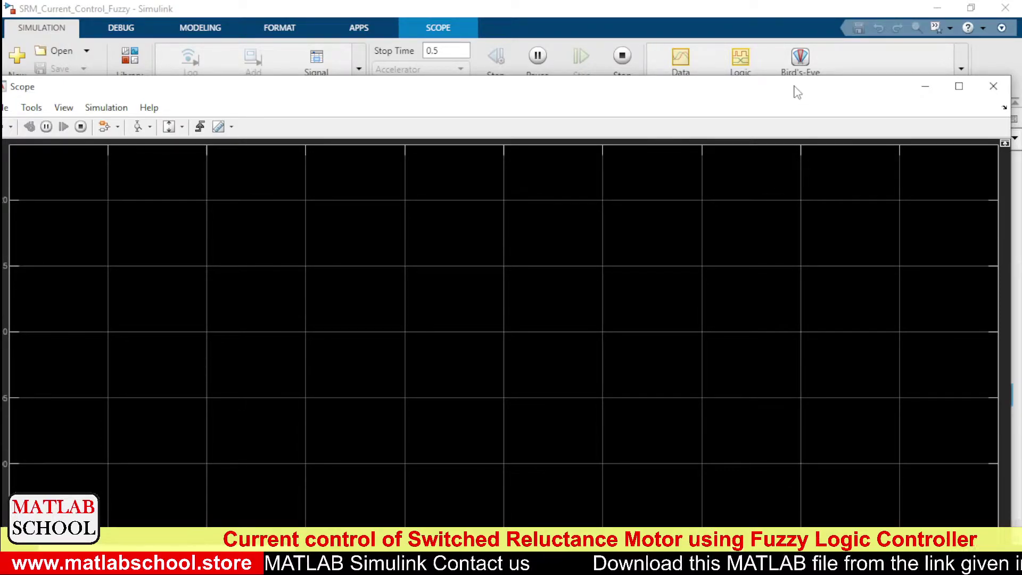
- Maximize the speed scope and autoscale its axes to show rpm settling at 1500
double_click(683, 91)
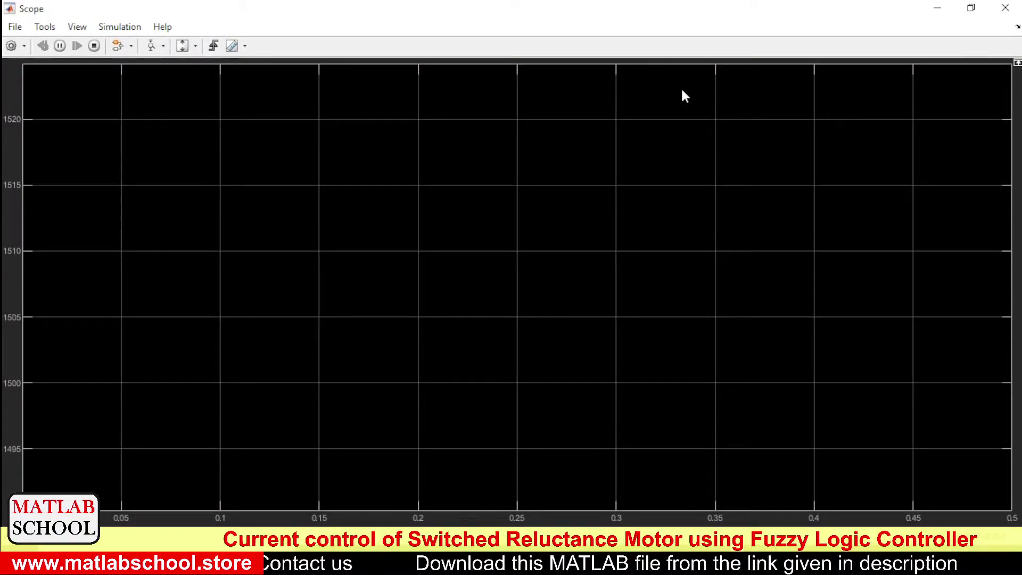
left_click(183, 47)
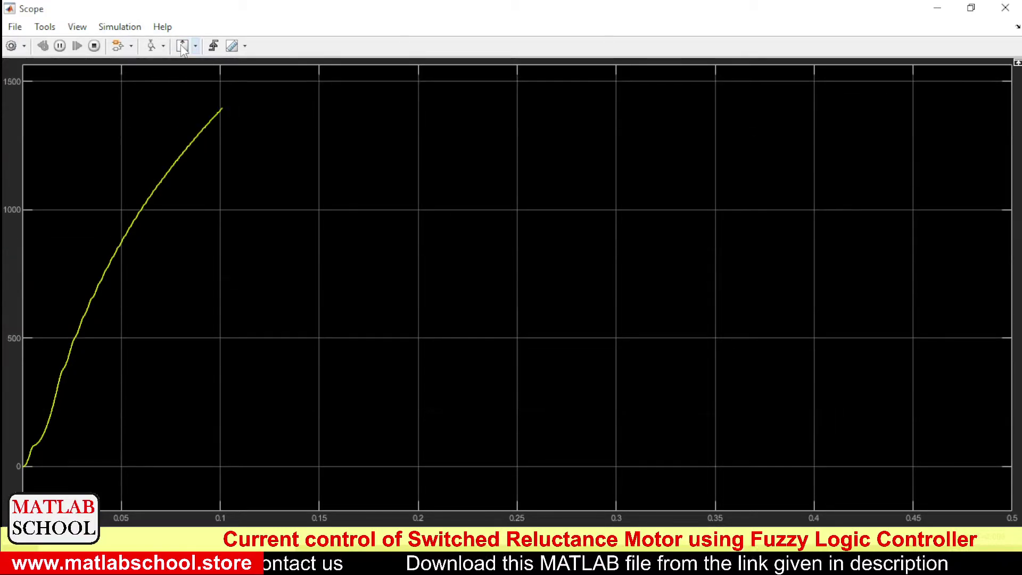
left_click(182, 46)
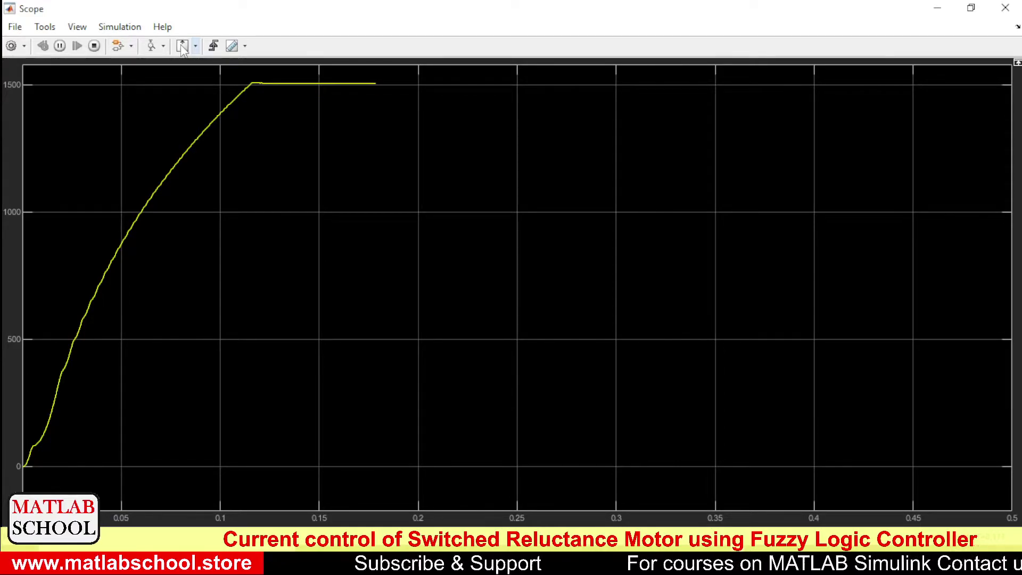
- Turn on Bilevel Measurements for the speed trace
left_click(45, 30)
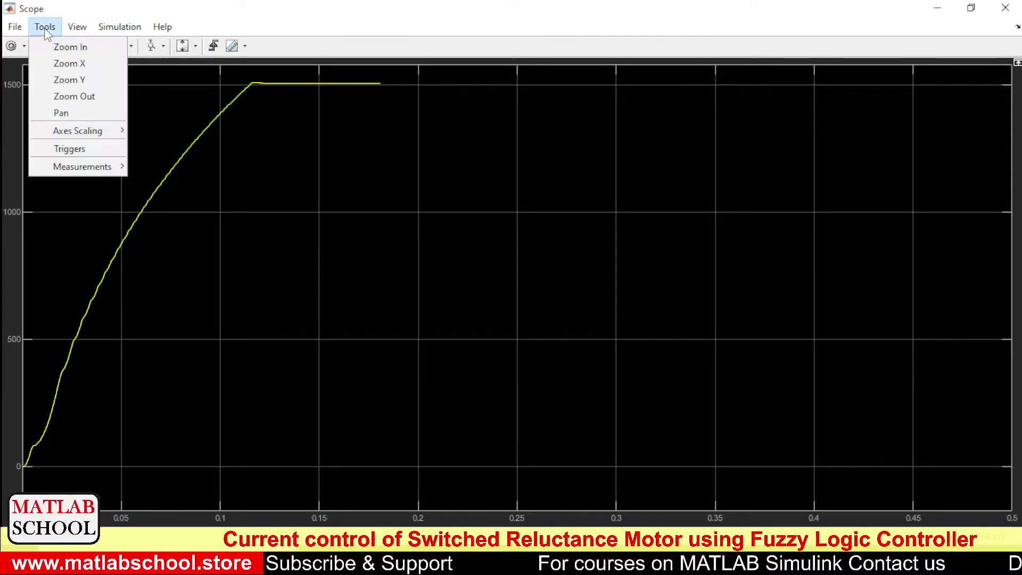
mouse_move(98, 172)
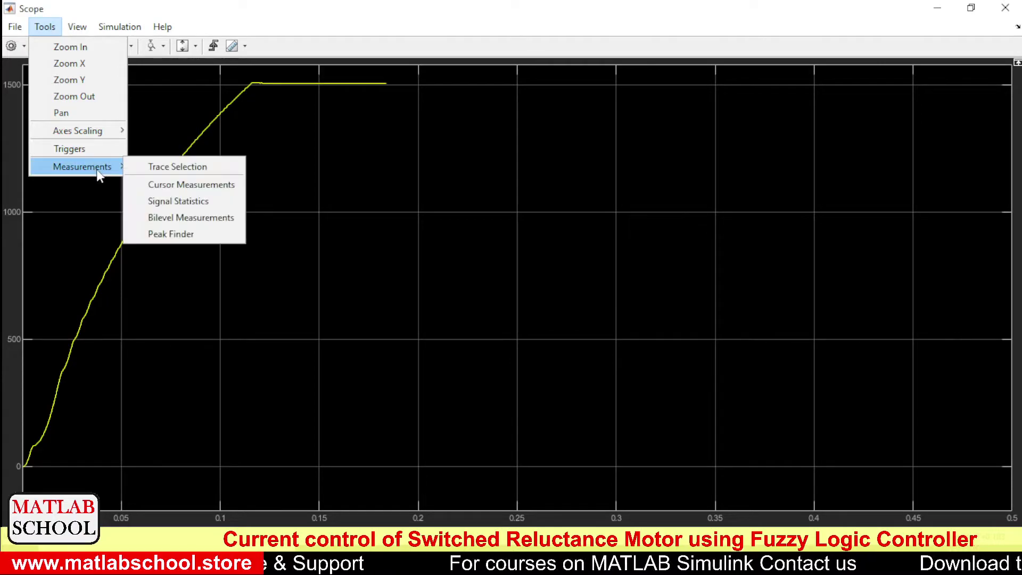
left_click(181, 218)
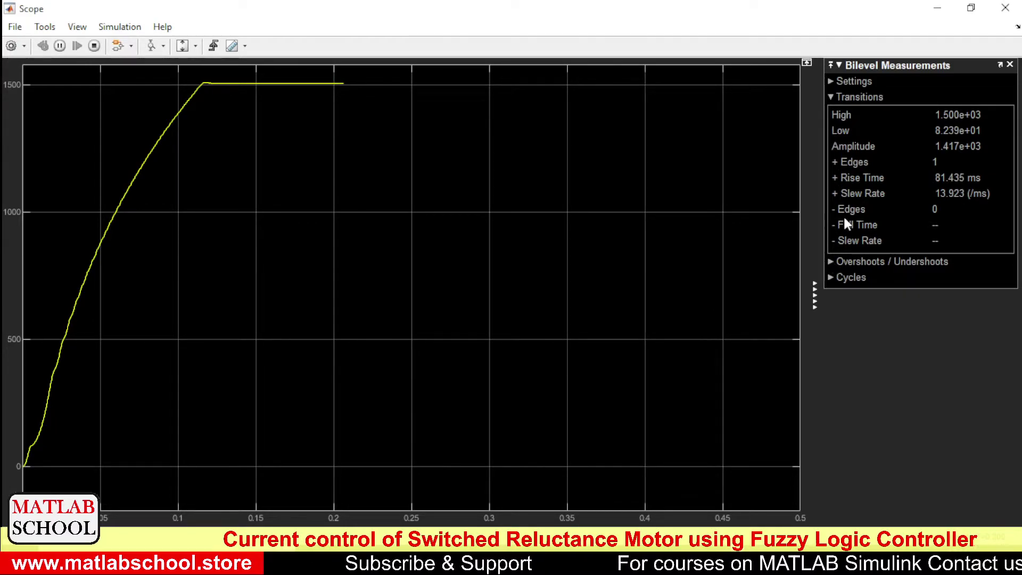
- Review the Overshoots / Undershoots measurements, then minimize the speed scope
left_click(831, 262)
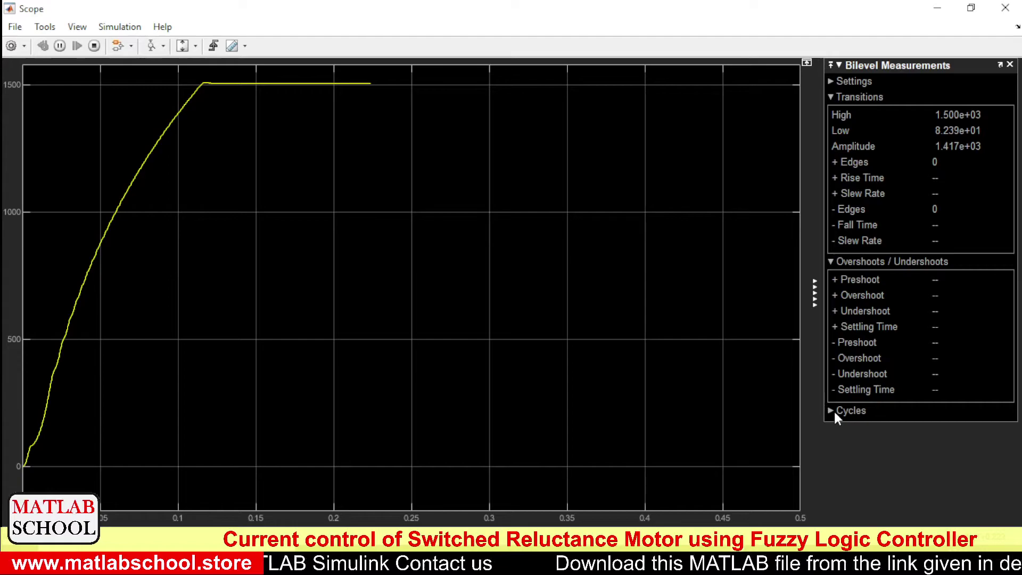
left_click(830, 261)
left_click(831, 263)
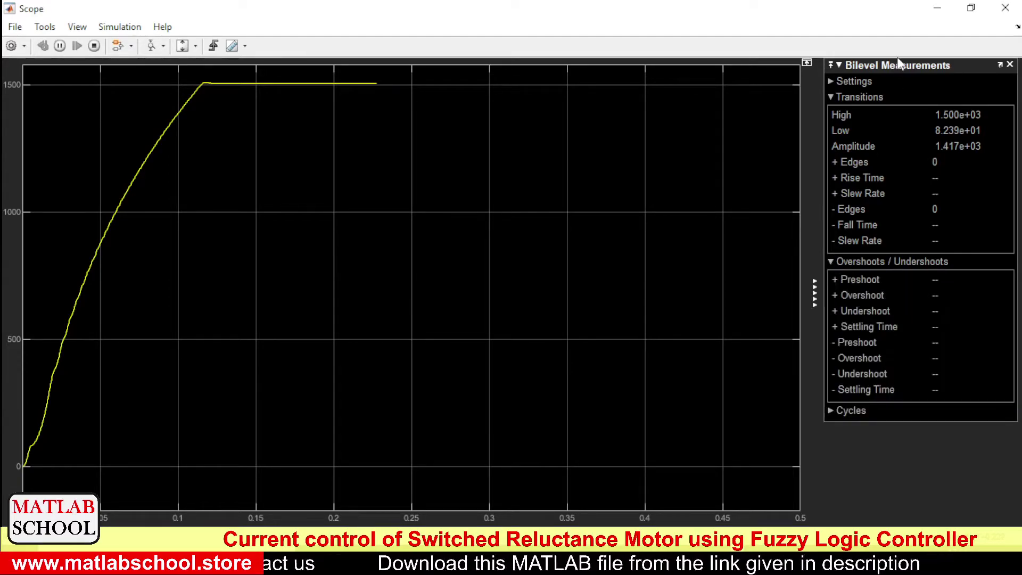
left_click(936, 15)
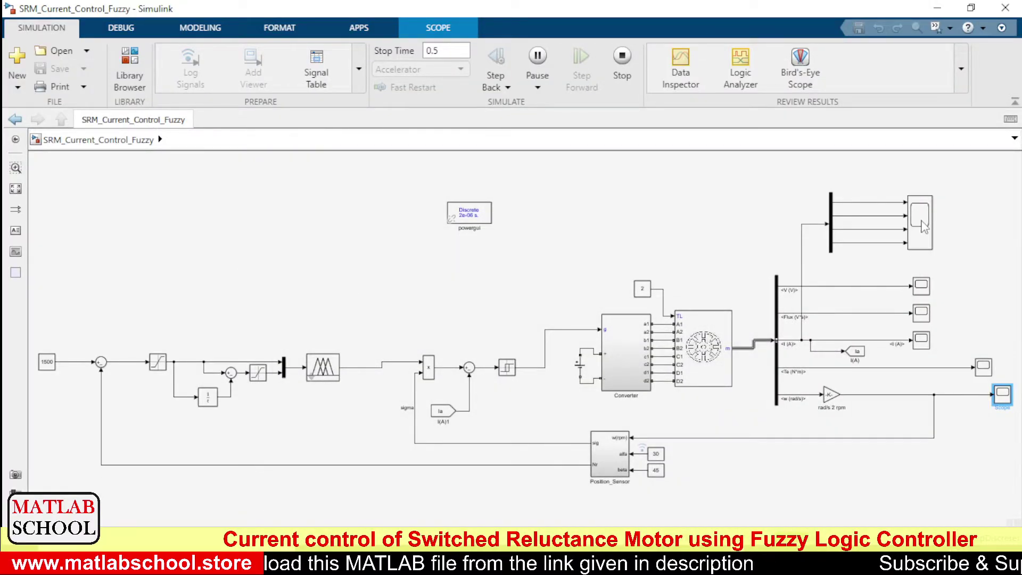
- Open Scope5, autoscale its four phase-current plots, then minimize it
left_click(926, 226)
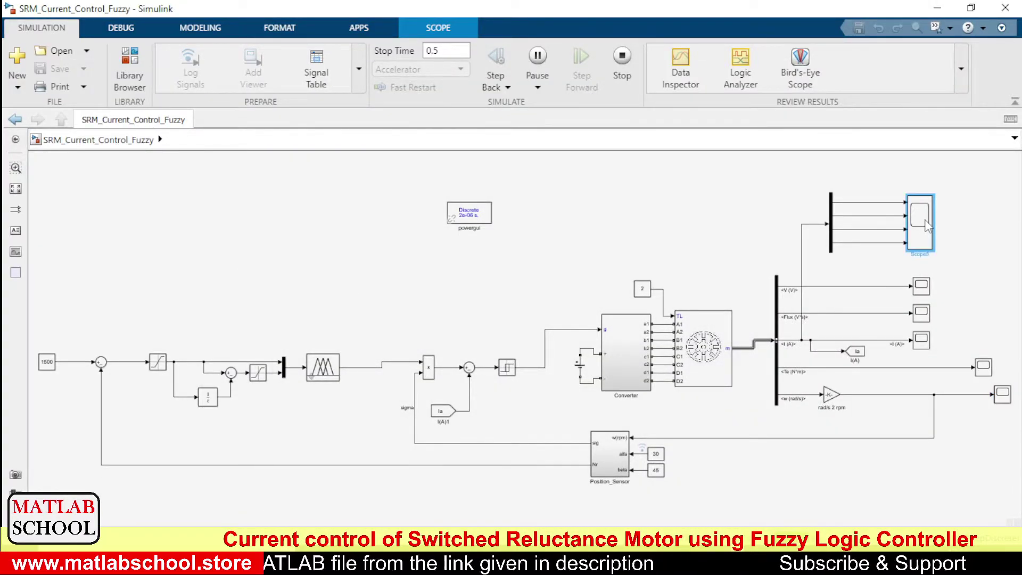
double_click(926, 225)
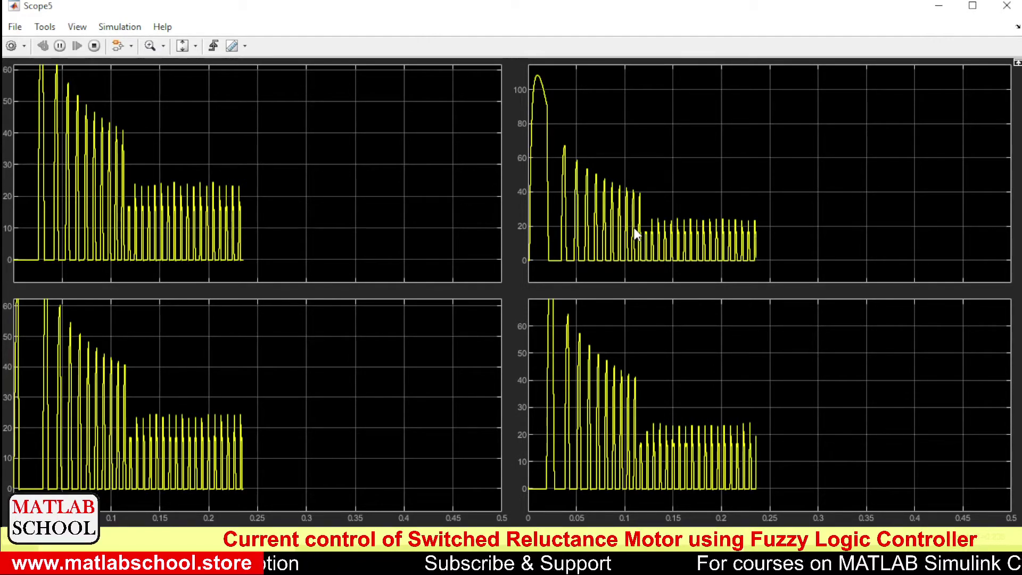
left_click(183, 47)
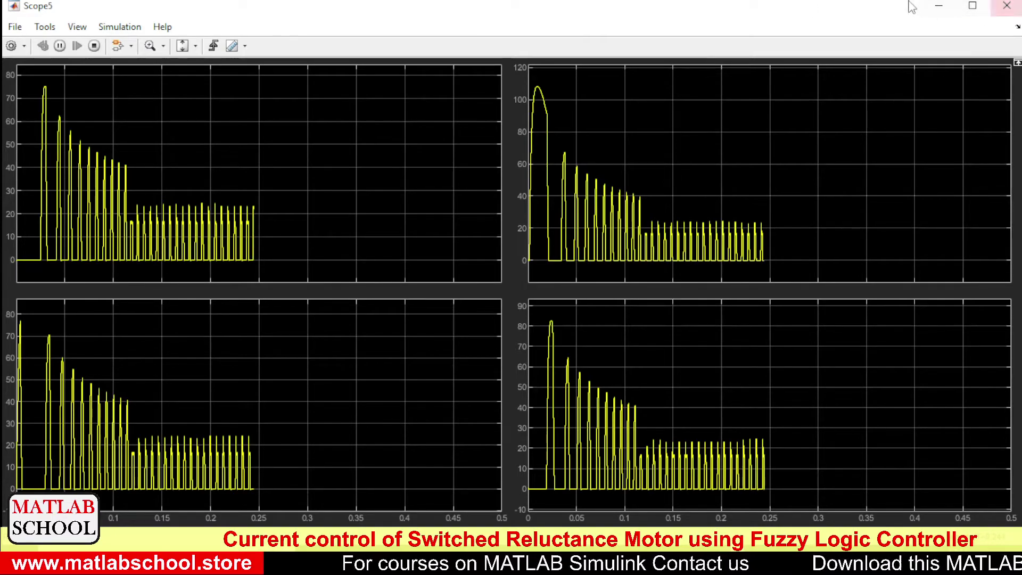
left_click(937, 9)
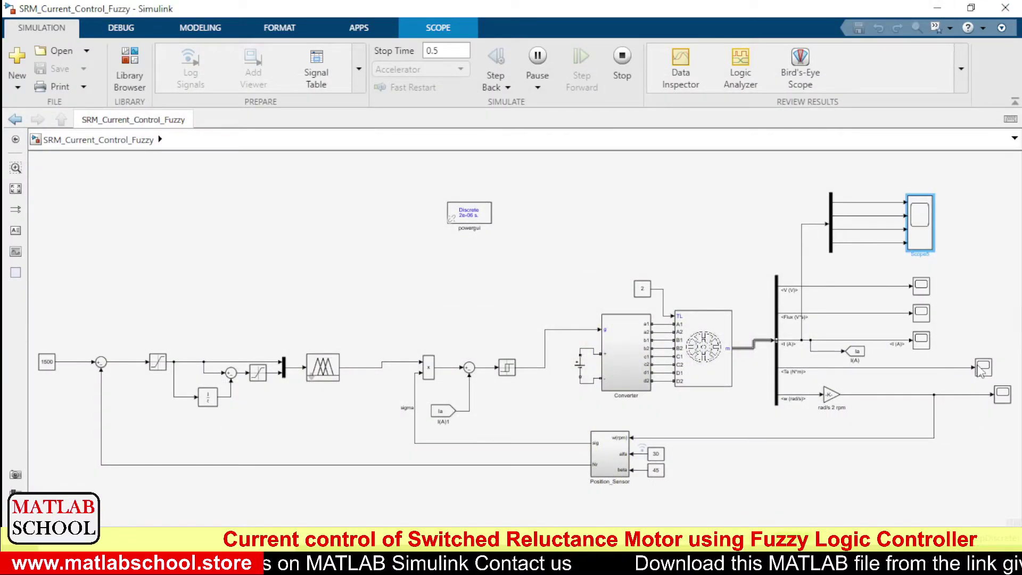
- Open the Scope4 Te torque plot as a narrower window on the left of the screen
left_click(983, 368)
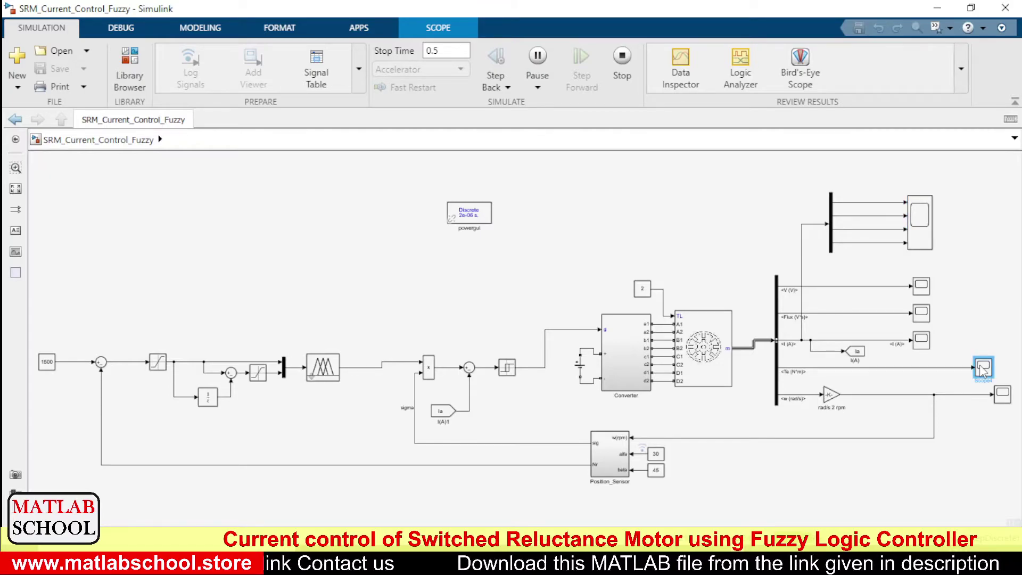
double_click(982, 369)
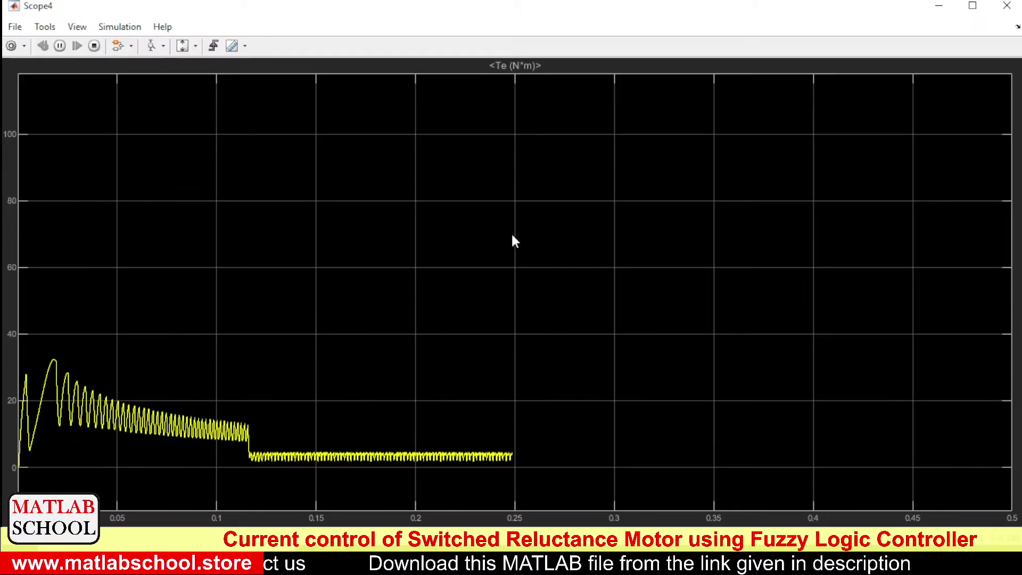
left_click(975, 8)
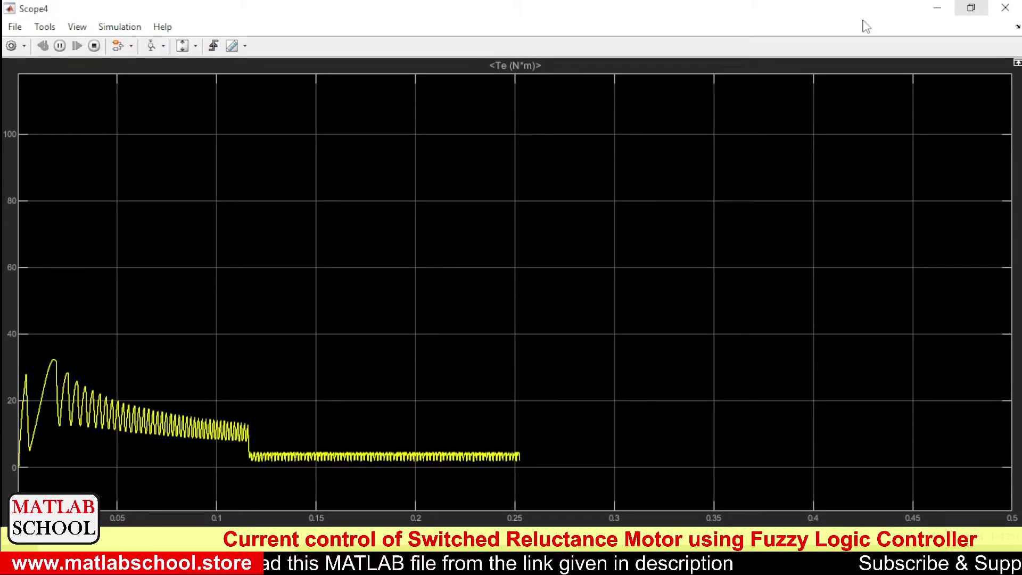
left_click_drag(846, 10, 823, 100)
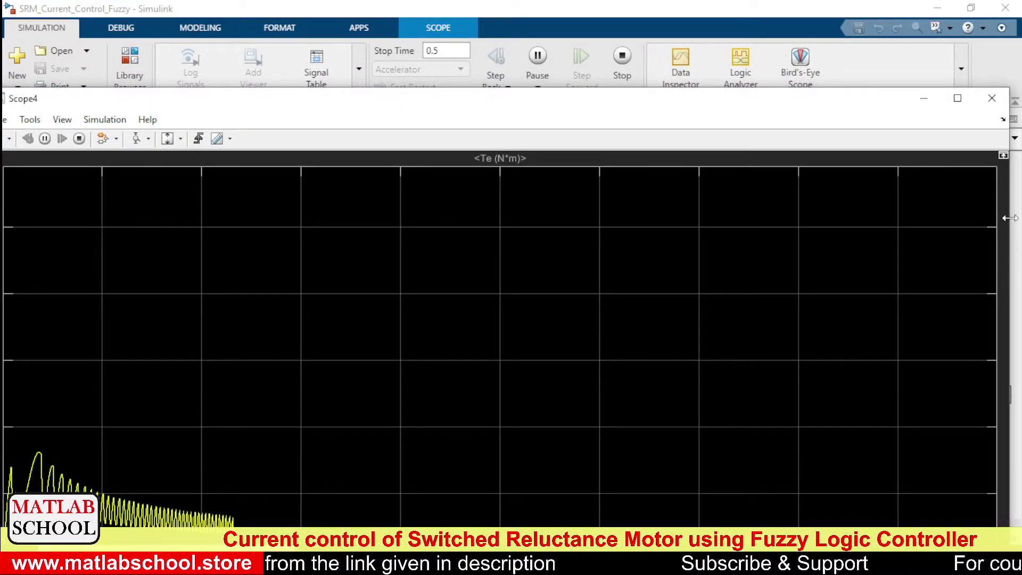
left_click_drag(1009, 223, 531, 260)
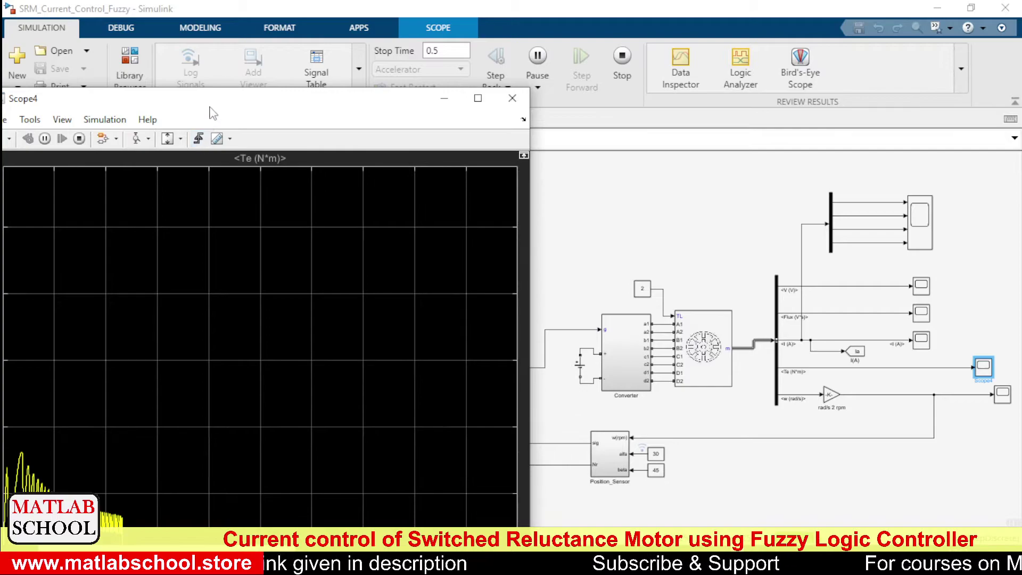
mouse_move(214, 100)
left_mouse_down()
mouse_move(247, 59)
mouse_move(247, 311)
mouse_move(200, 94)
mouse_move(228, 75)
left_mouse_up()
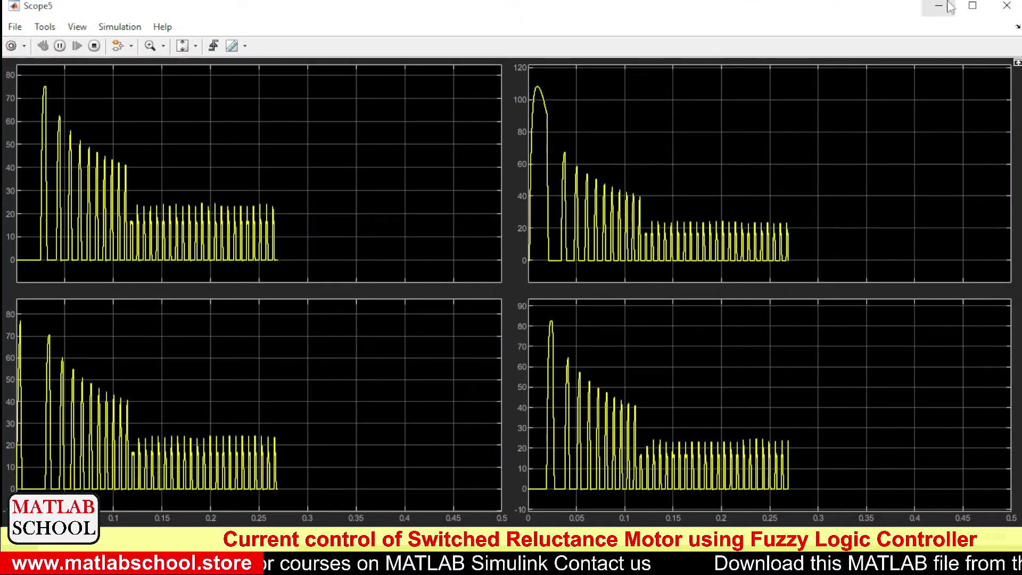
- Shrink the Scope5 phase-current window and place it at the upper right
left_click(973, 5)
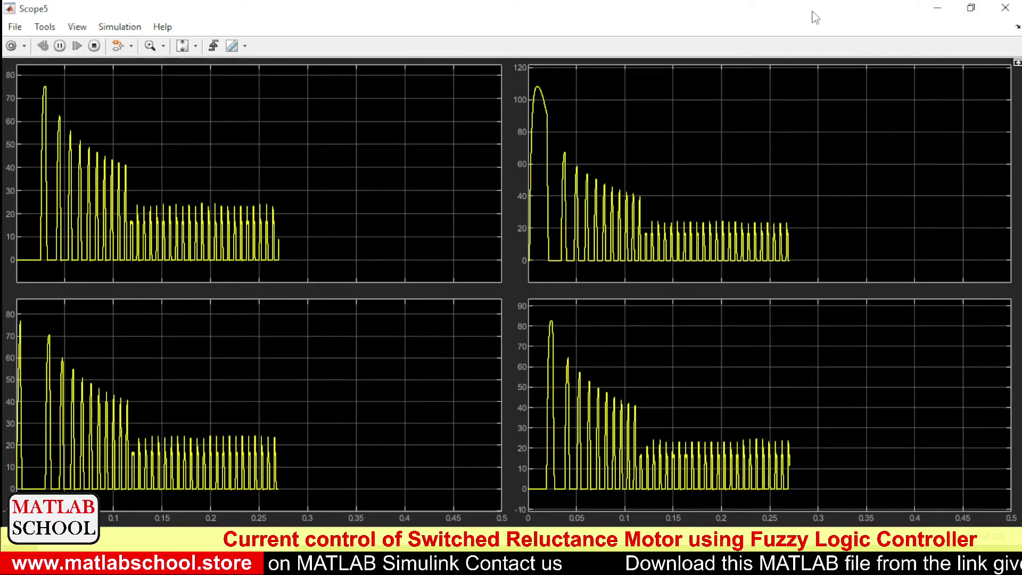
left_click_drag(805, 11, 803, 47)
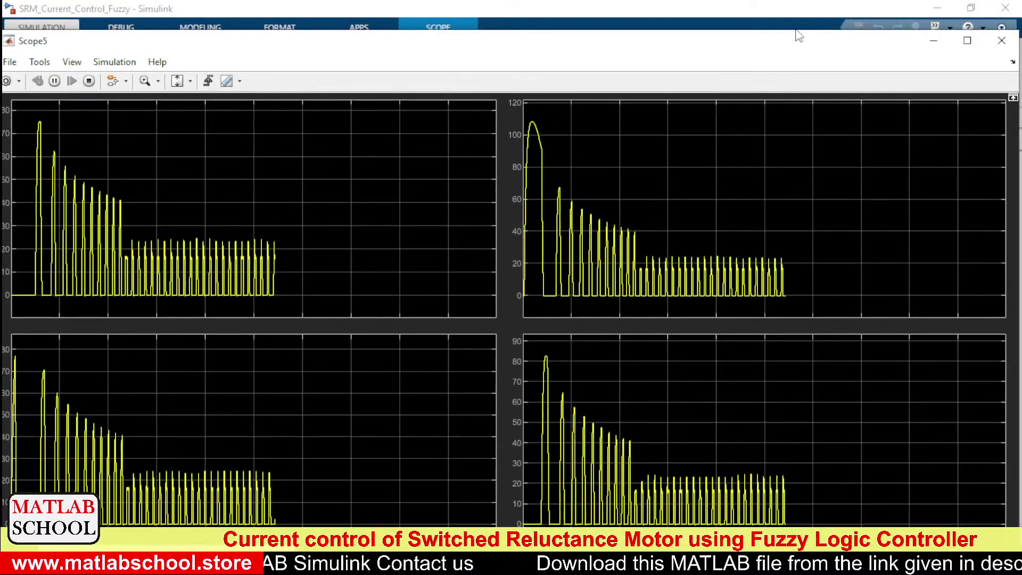
left_click_drag(732, 35, 734, 192)
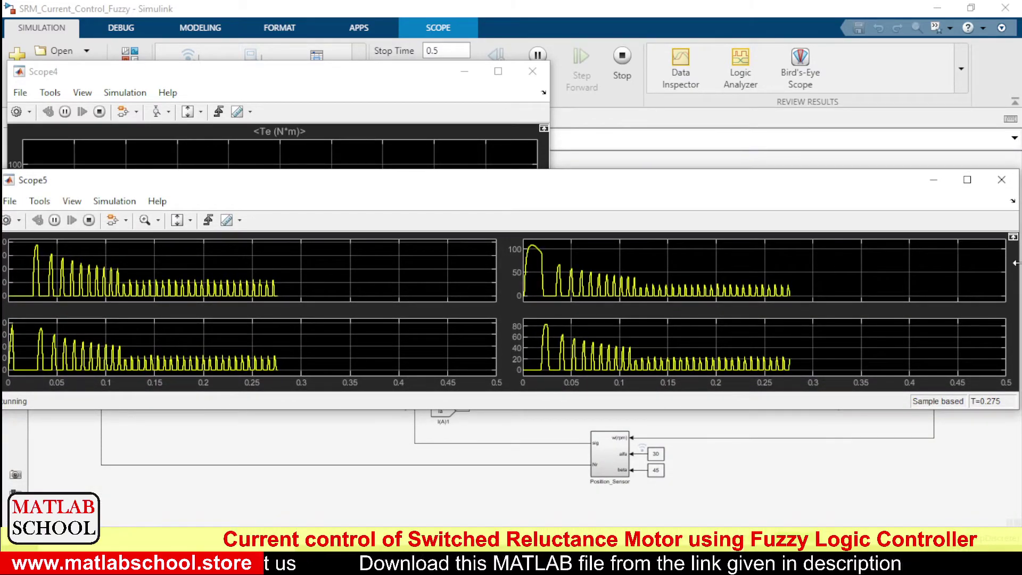
left_click_drag(1013, 259, 562, 261)
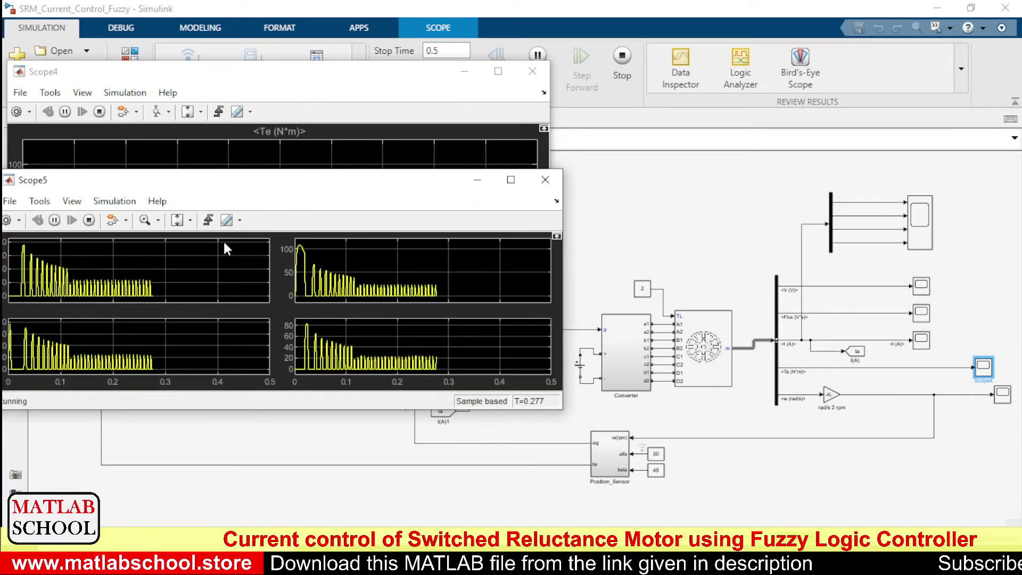
left_click_drag(563, 283, 398, 283)
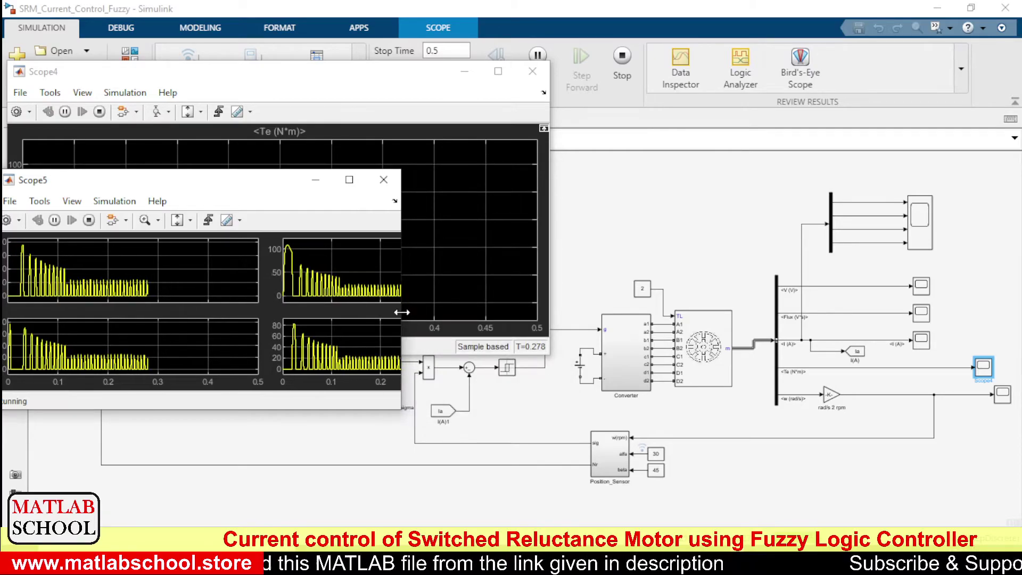
left_click_drag(215, 190, 789, 93)
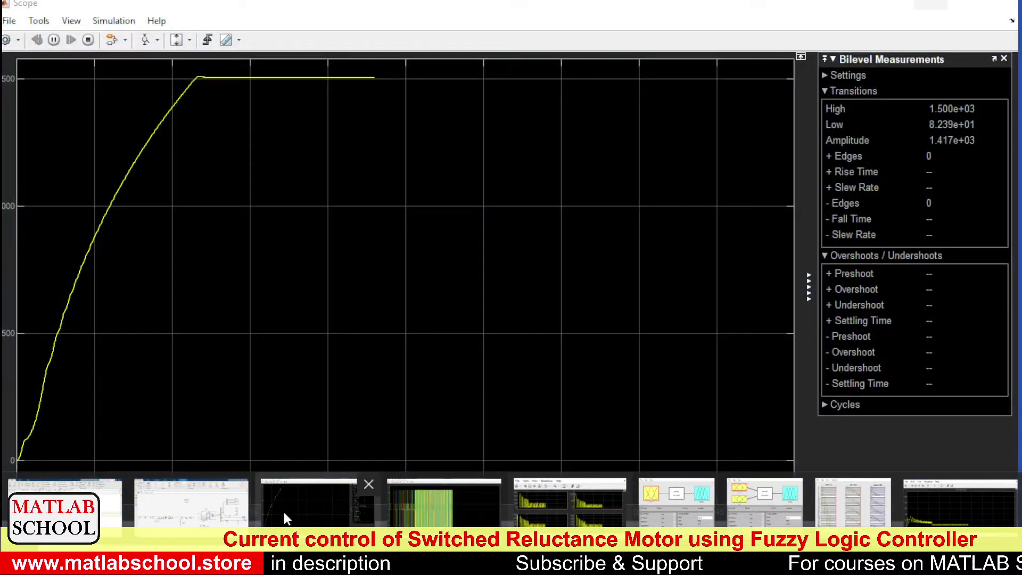
- Shrink the speed scope window and place it at the lower right beside the others
left_click(283, 510)
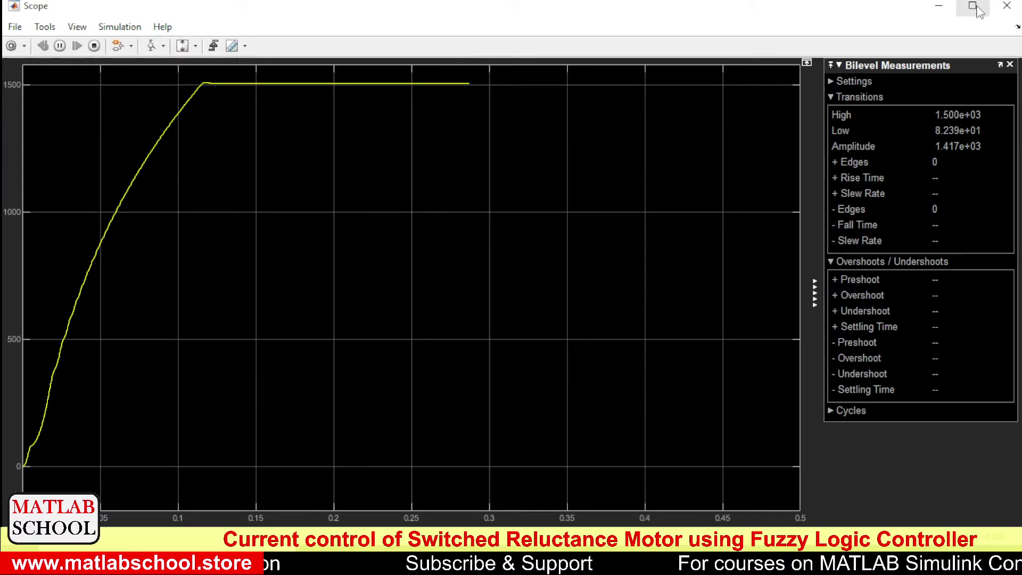
left_click(984, 6)
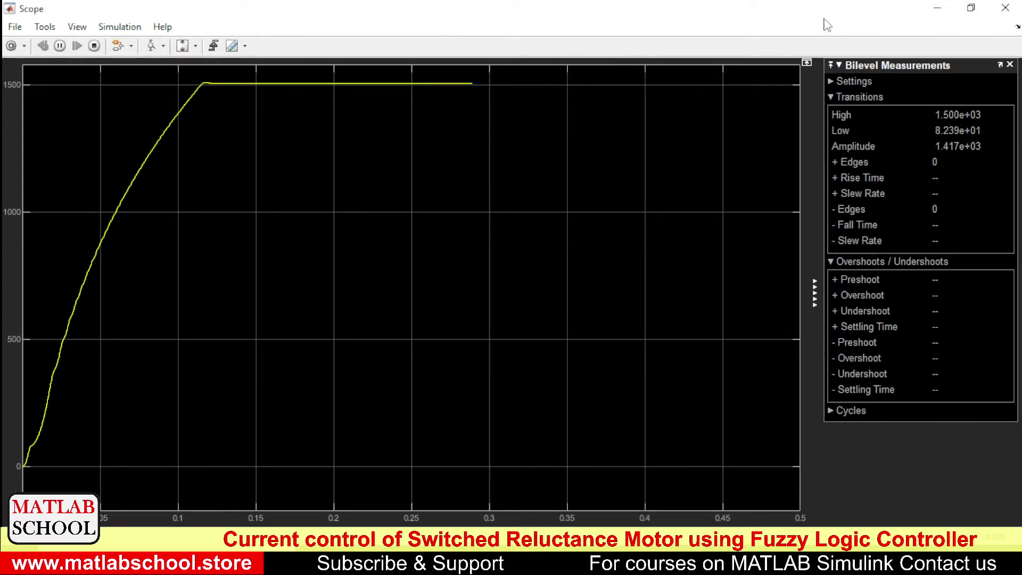
double_click(802, 8)
left_click_drag(800, 11, 751, 130)
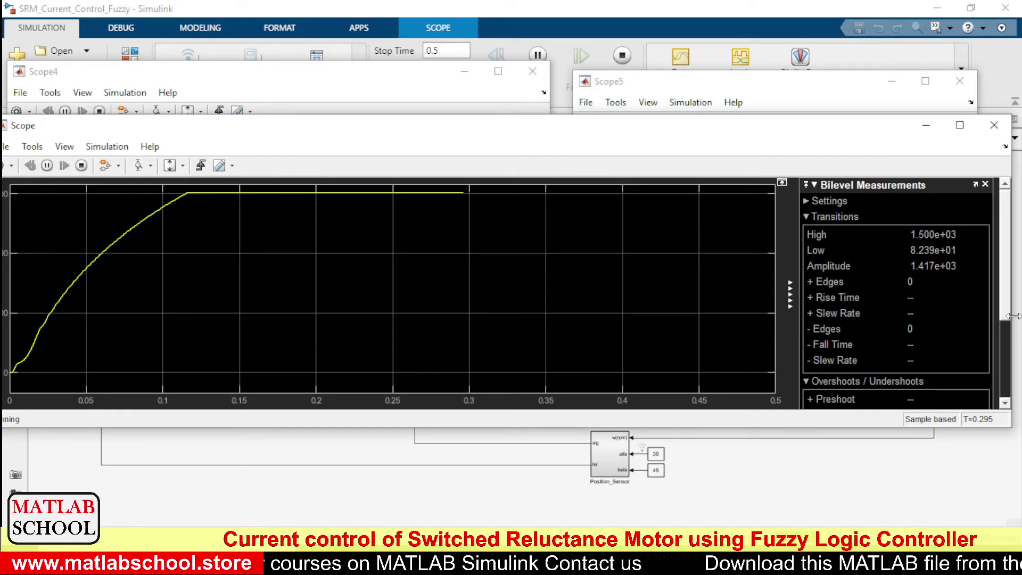
left_click_drag(1018, 318, 568, 341)
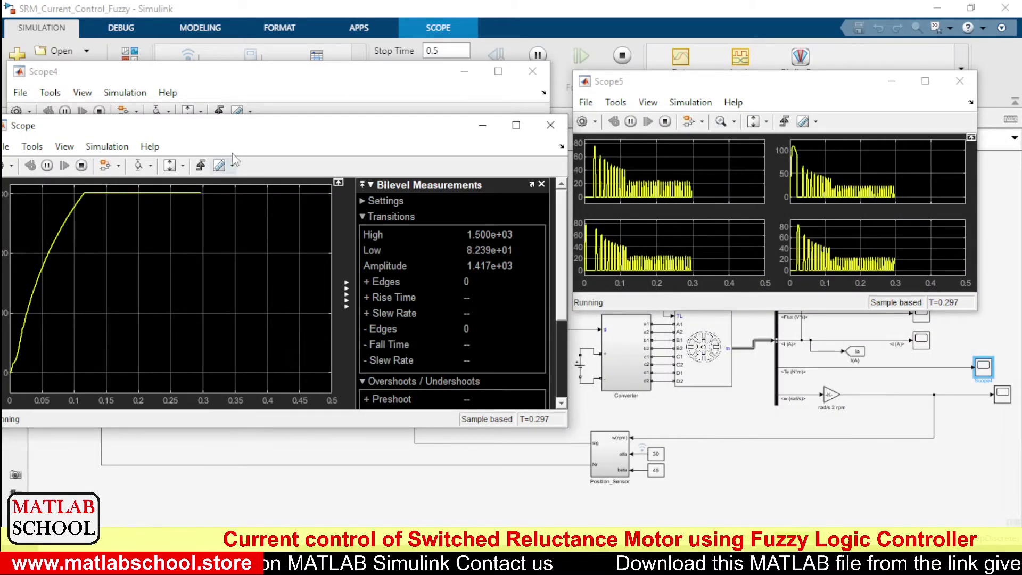
left_click_drag(260, 132, 546, 223)
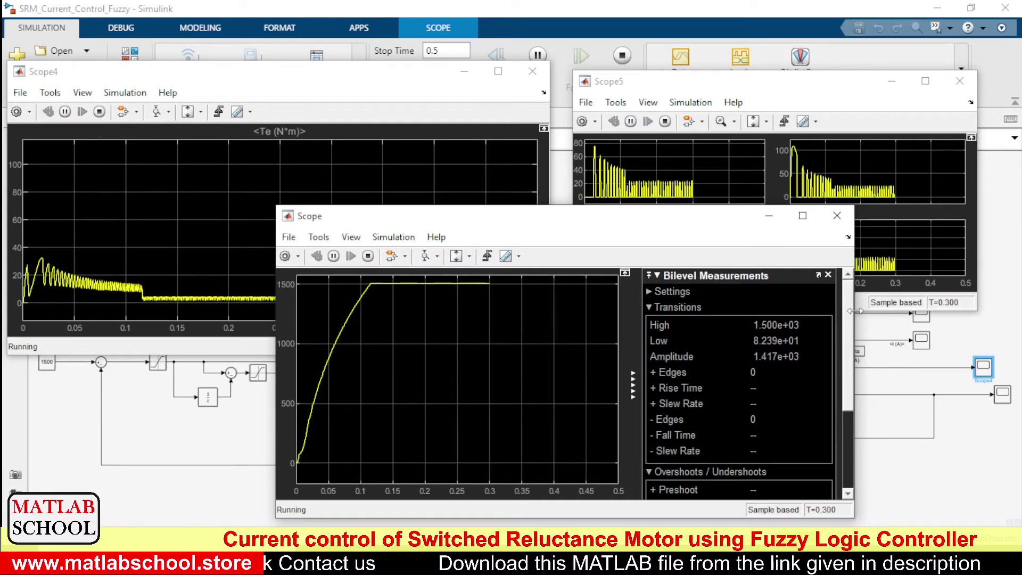
left_click_drag(854, 311, 690, 311)
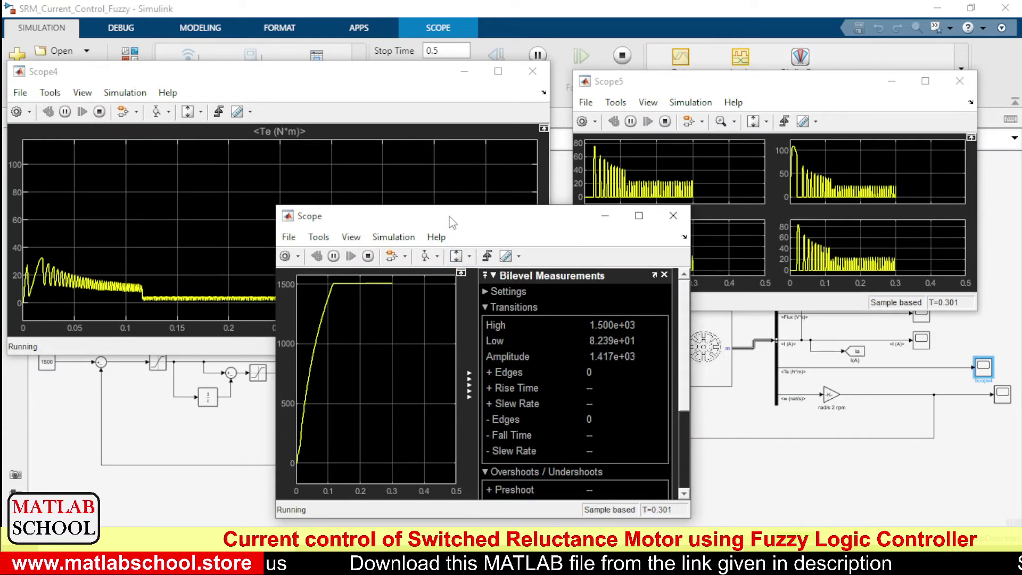
left_click_drag(449, 221, 753, 335)
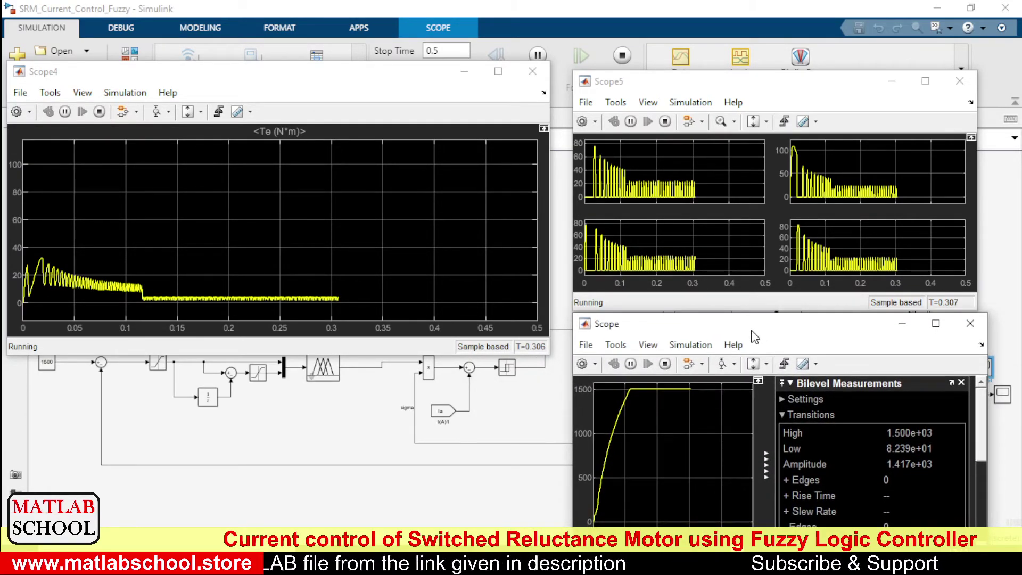